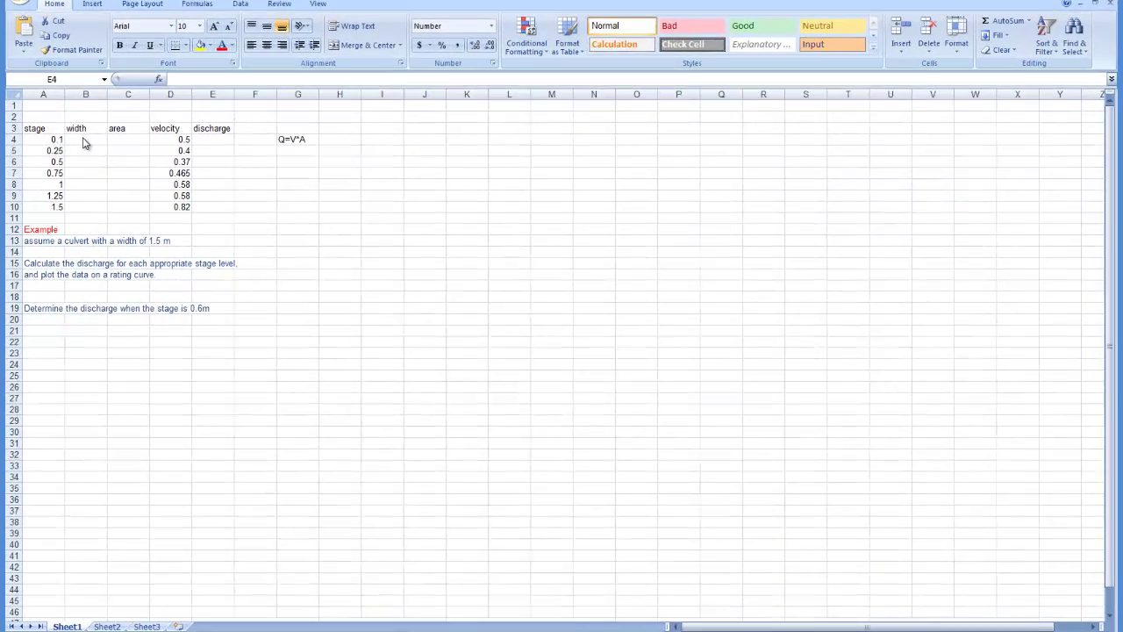
key("shift+Down")
key("shift+Down")
key("shift+Down")
key("shift+Down")
key("shift+Down")
key("shift+Down")
Enter 1.5 as the width for the first stage value in B4.
left_click(78, 137)
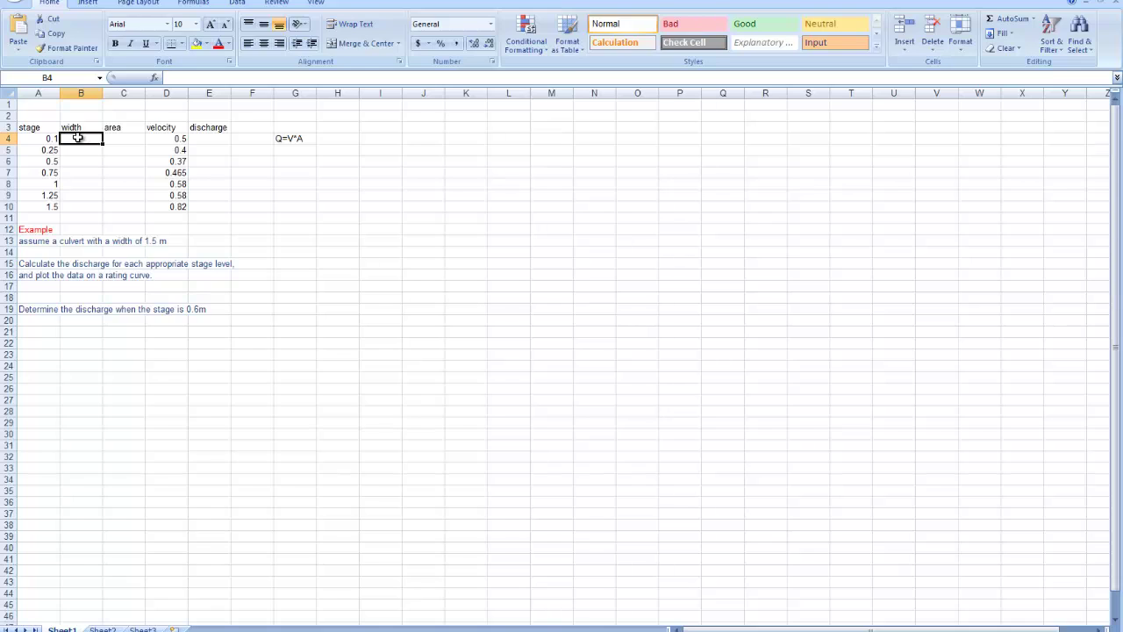
type("1")
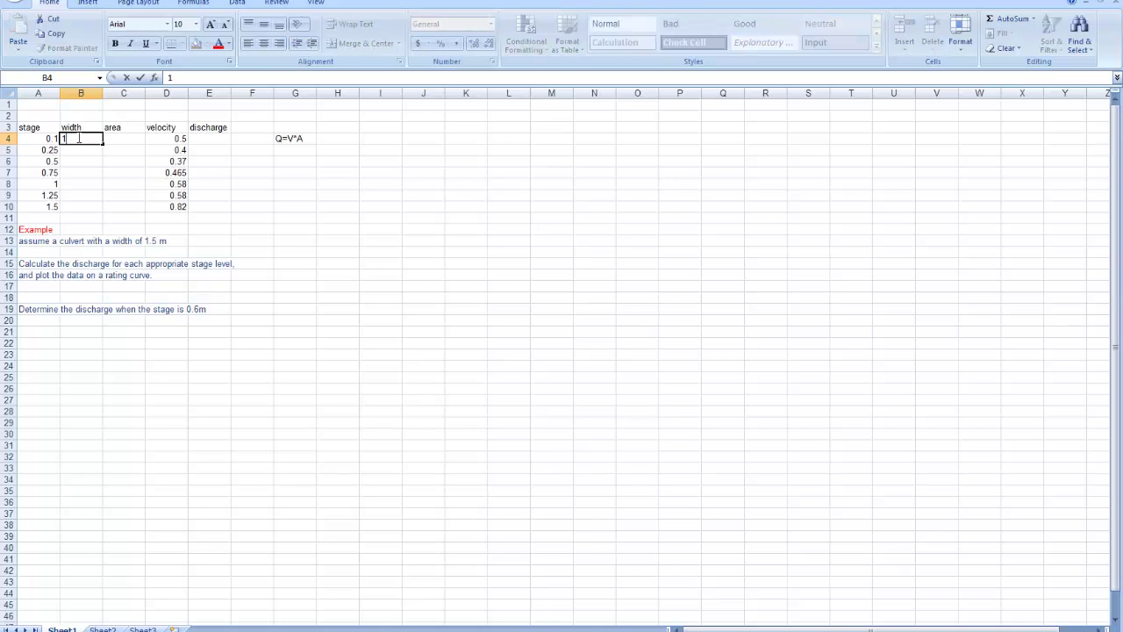
type(".5")
left_click(70, 185)
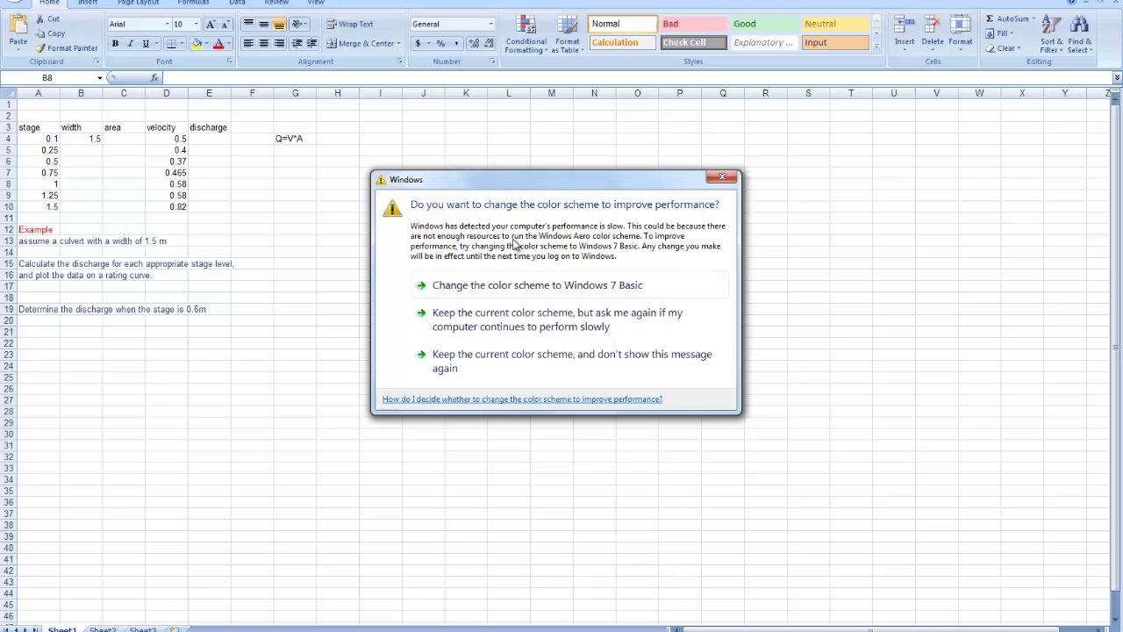
Keep the current Windows color scheme without further prompts, and fill the width from B4 down to B10.
left_click(498, 361)
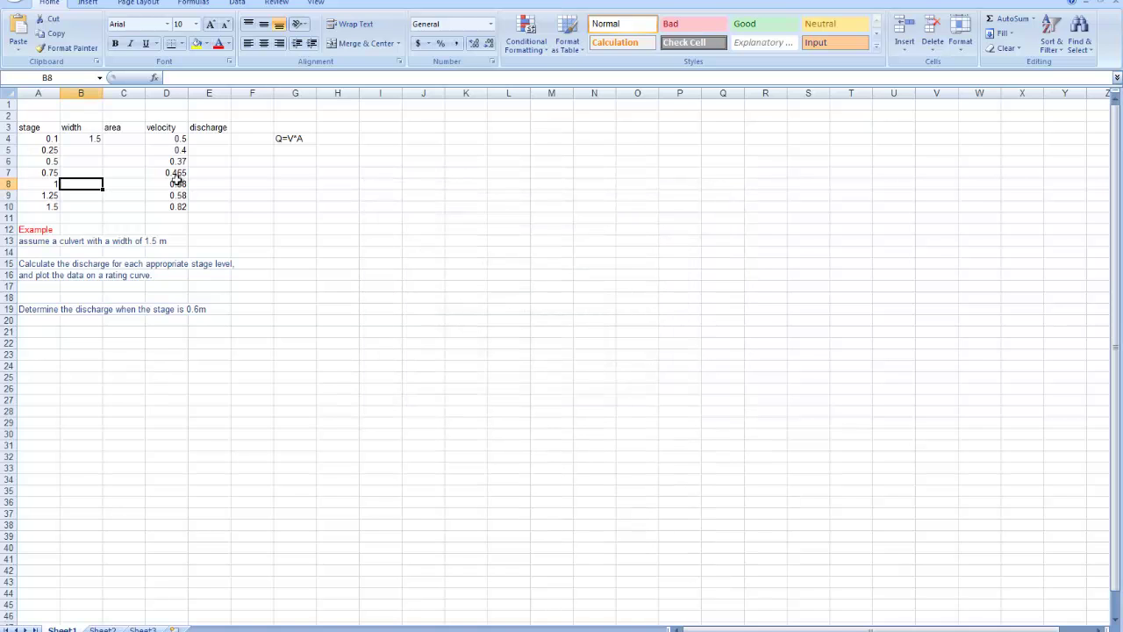
left_click(76, 139)
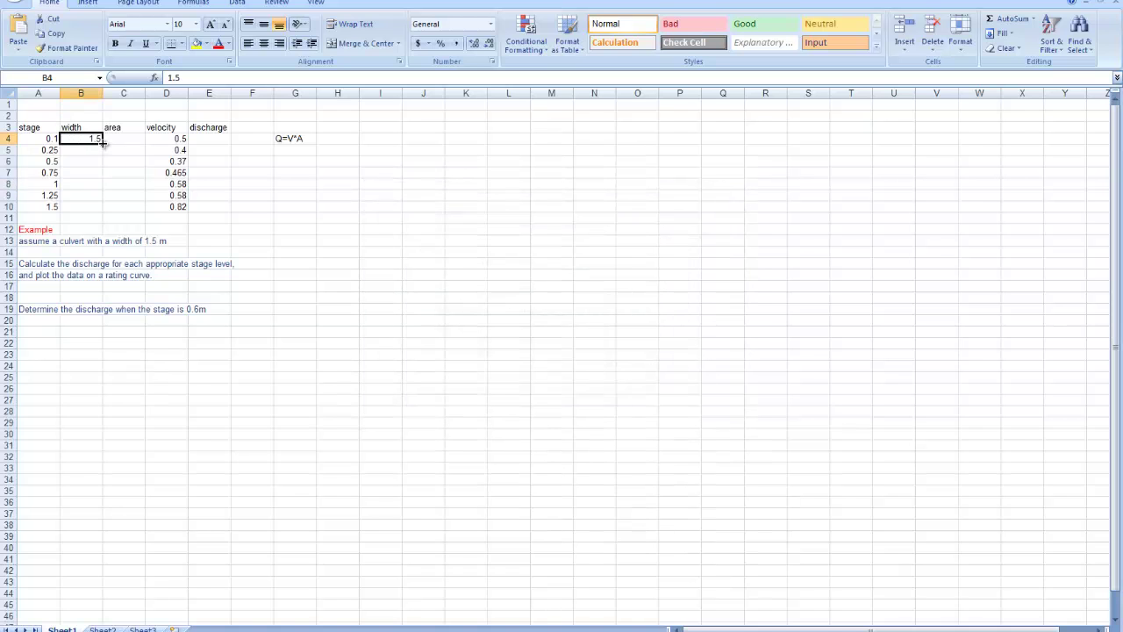
left_click_drag(103, 144, 74, 232)
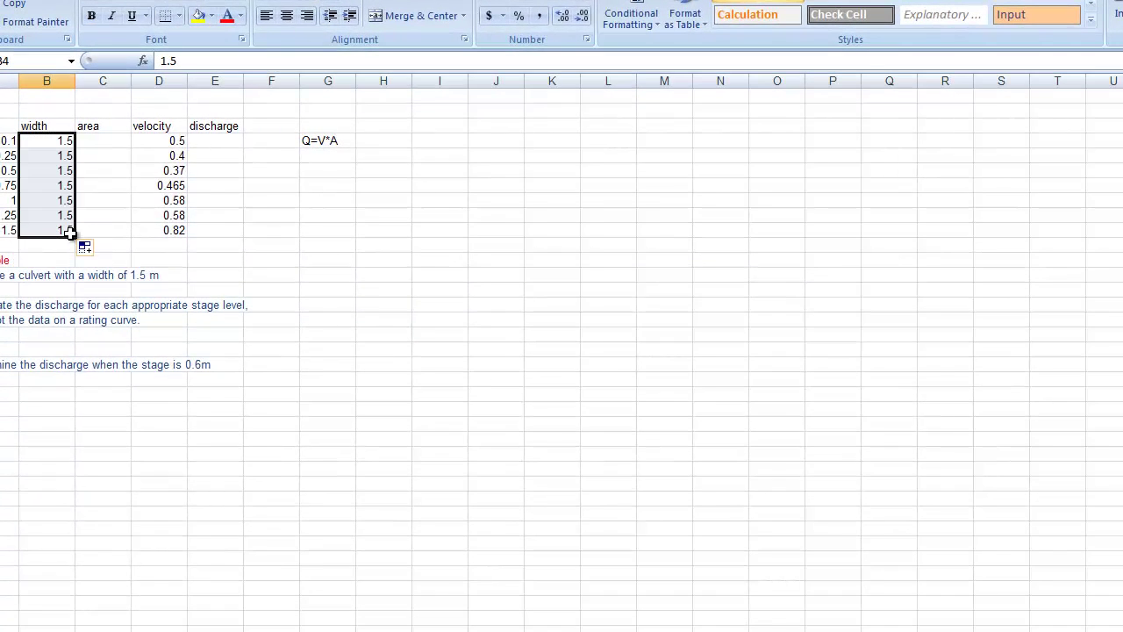
Calculate the area in C4 with =SUM(A4*B4) and fill the formula down to C10.
left_click(95, 139)
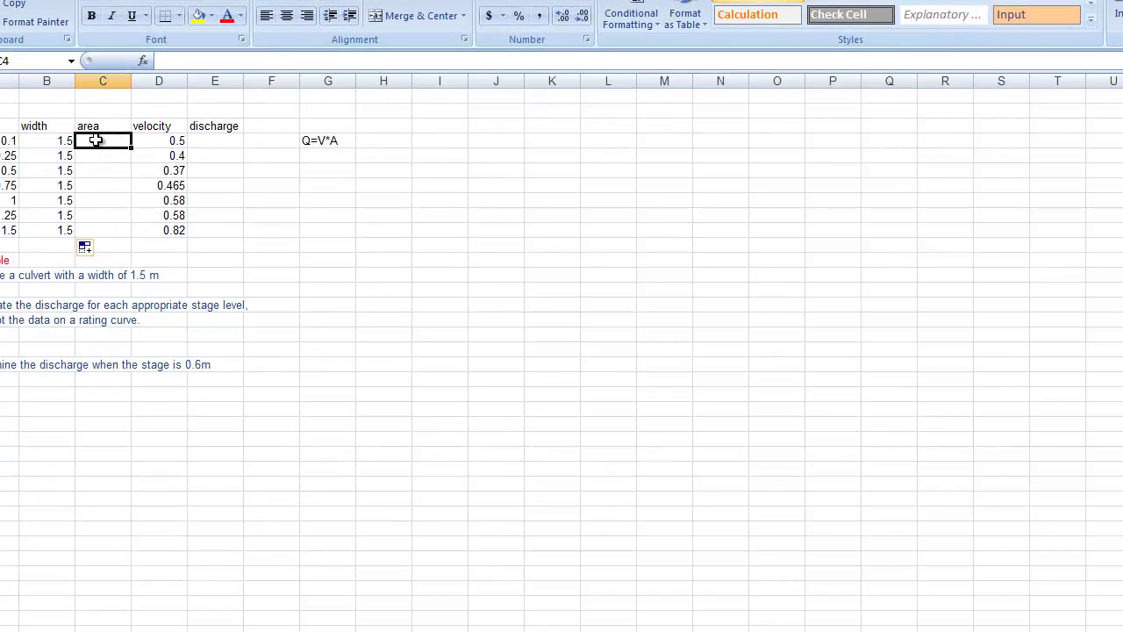
left_click(160, 60)
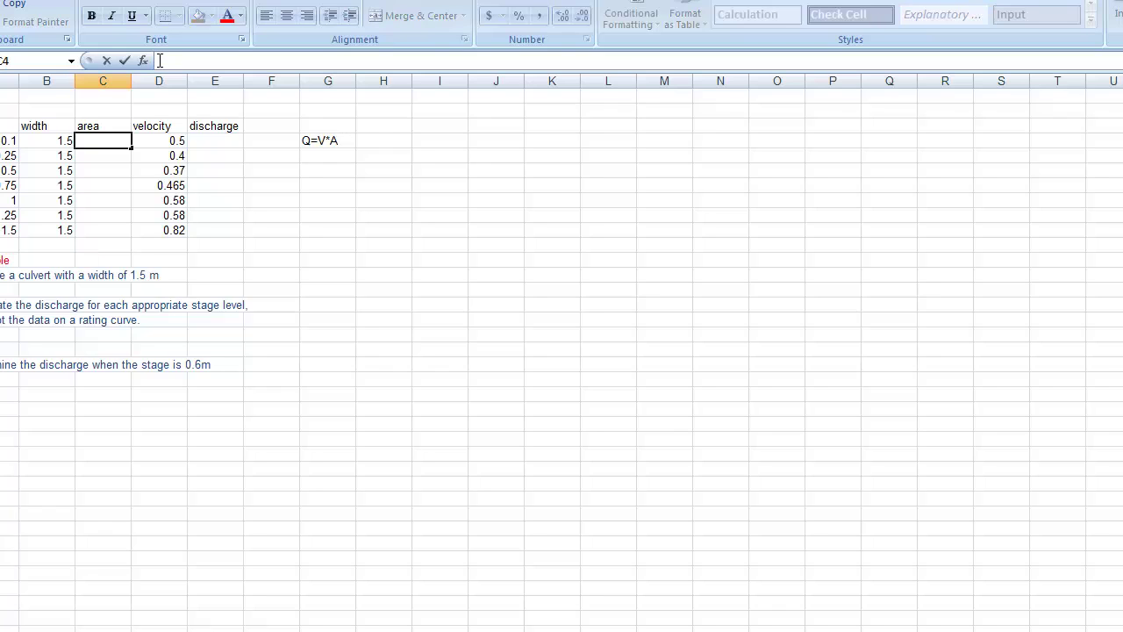
type("=sum")
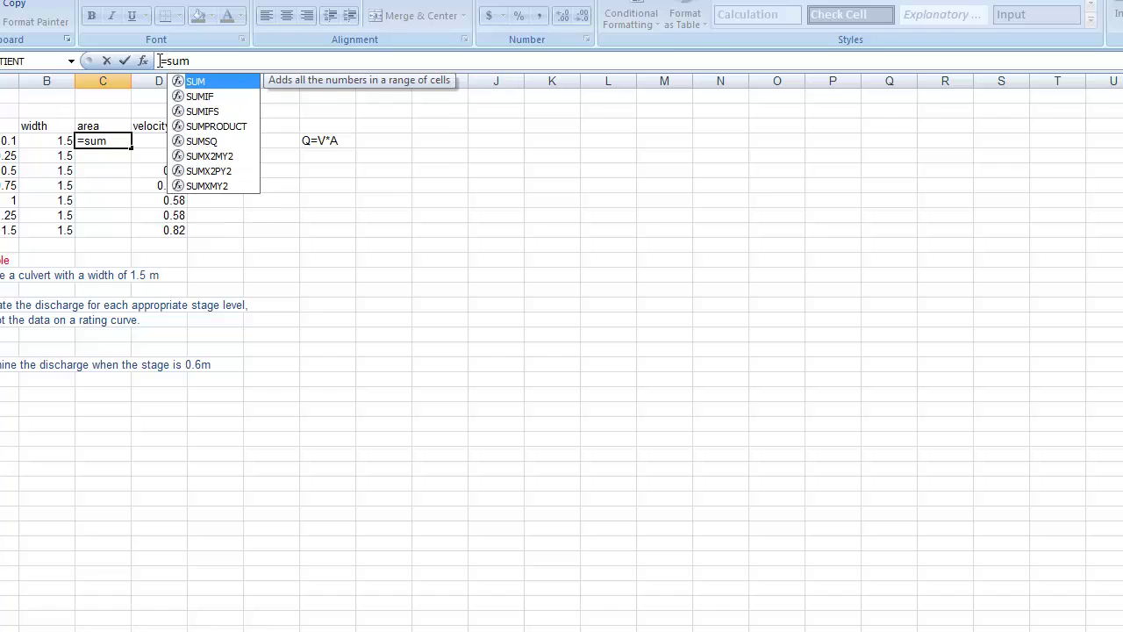
type("(")
left_click(11, 142)
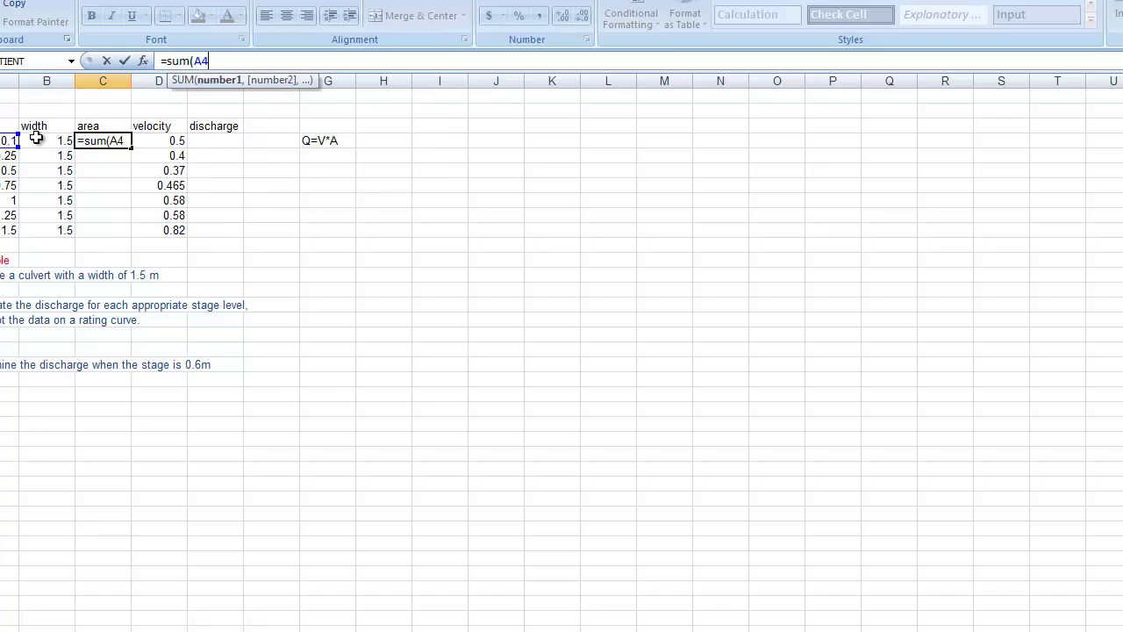
type("*")
left_click(55, 144)
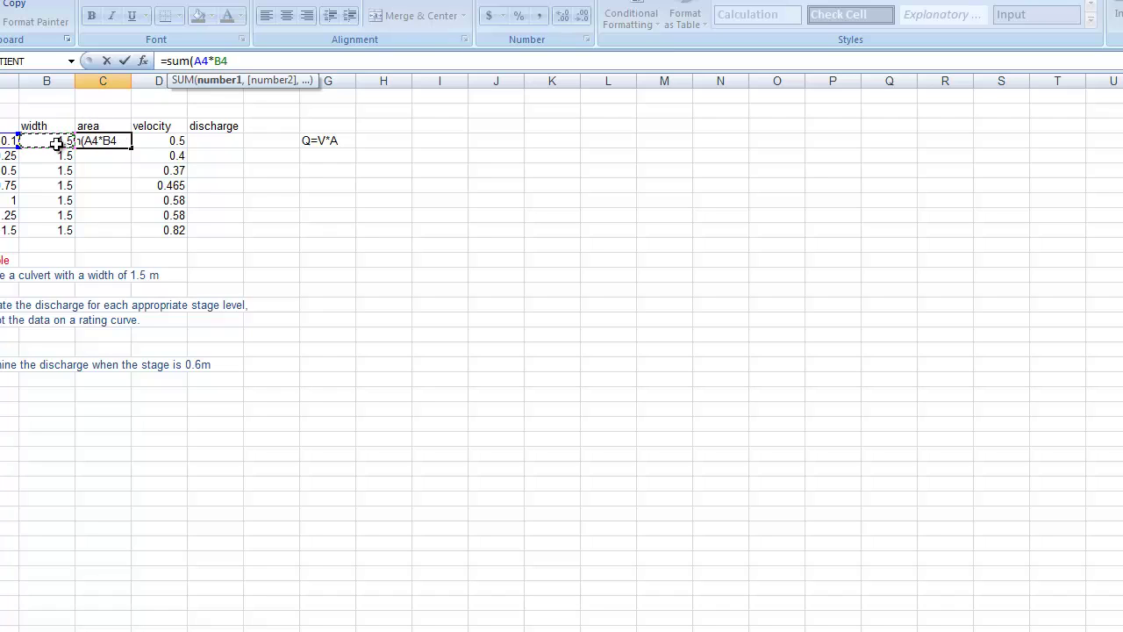
type(")")
key("Return")
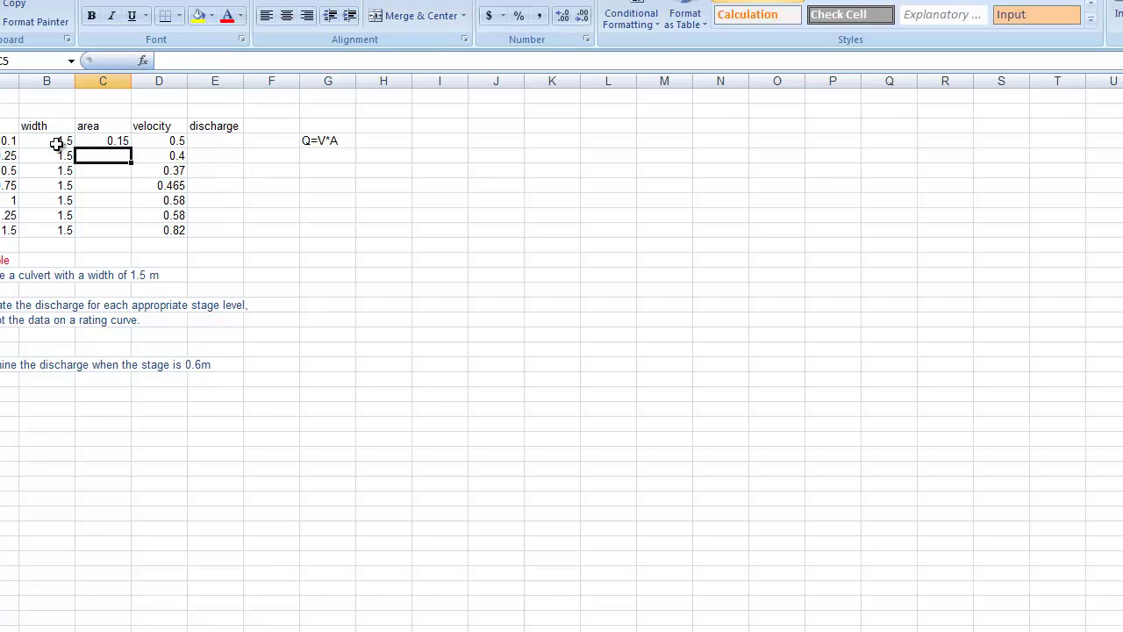
left_click(121, 143)
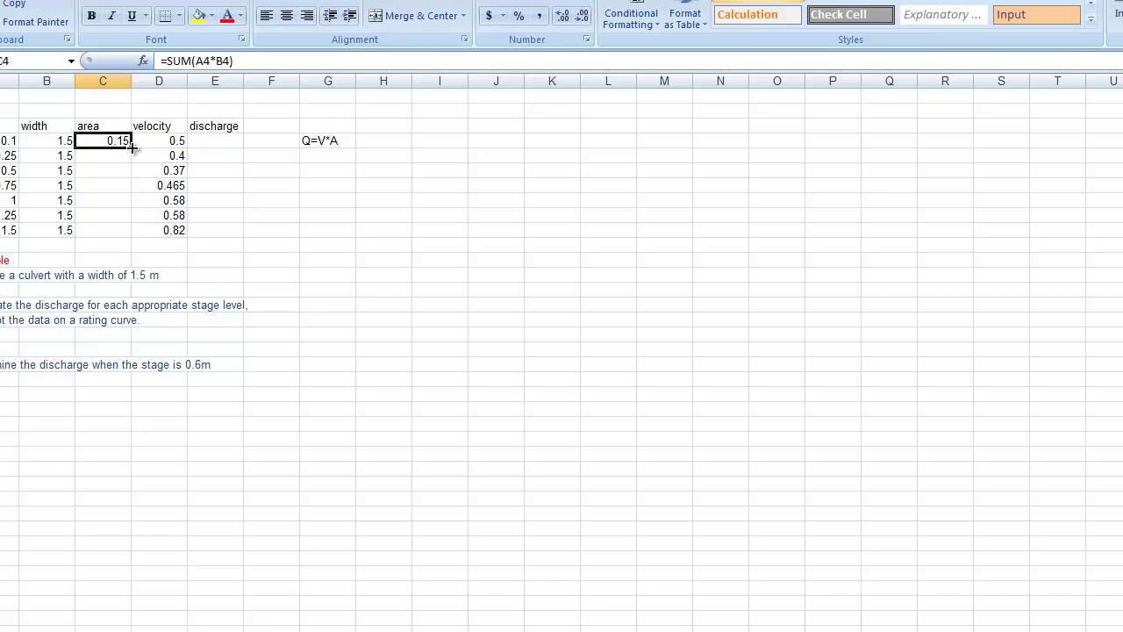
left_click_drag(130, 147, 128, 232)
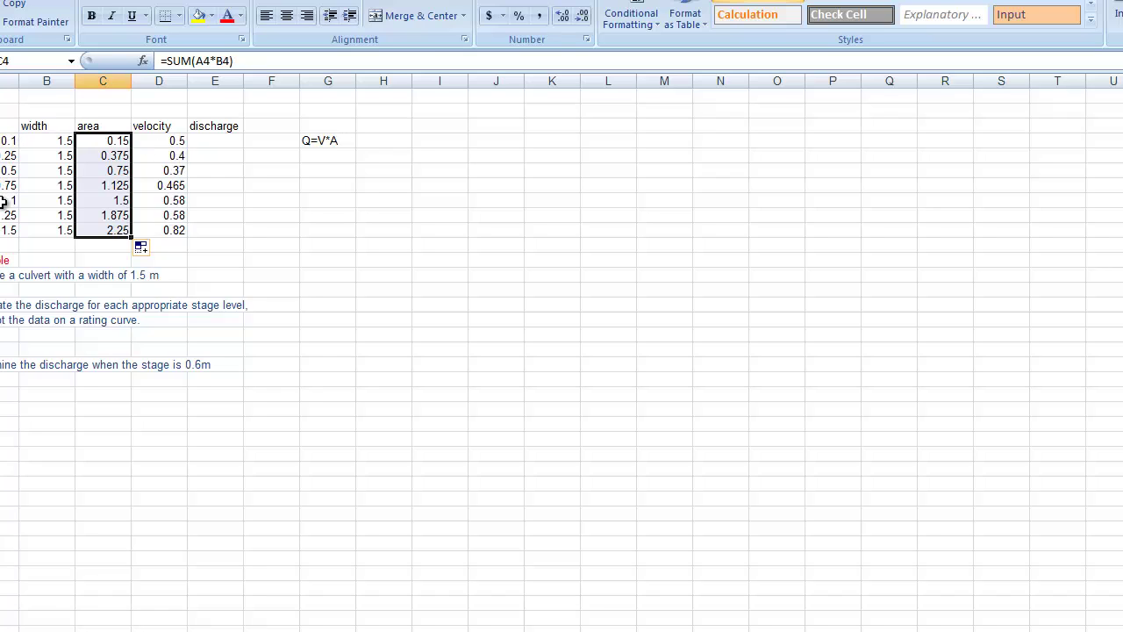
Calculate the discharge in E4 with =SUM(C4*D4) and fill the formula down to E10.
left_click(211, 143)
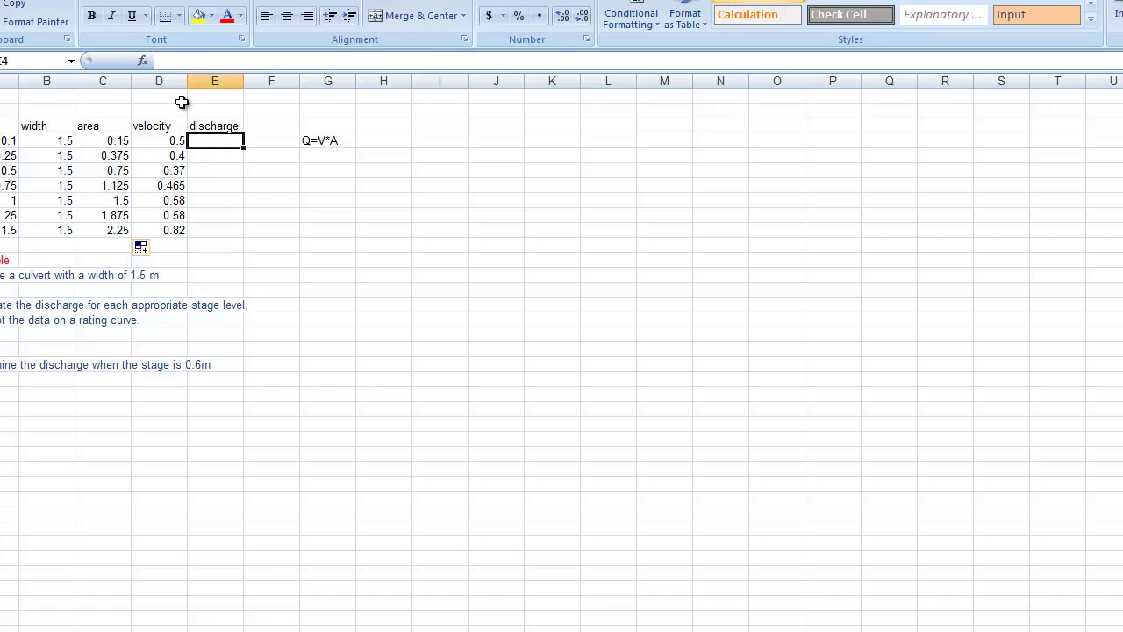
left_click(165, 61)
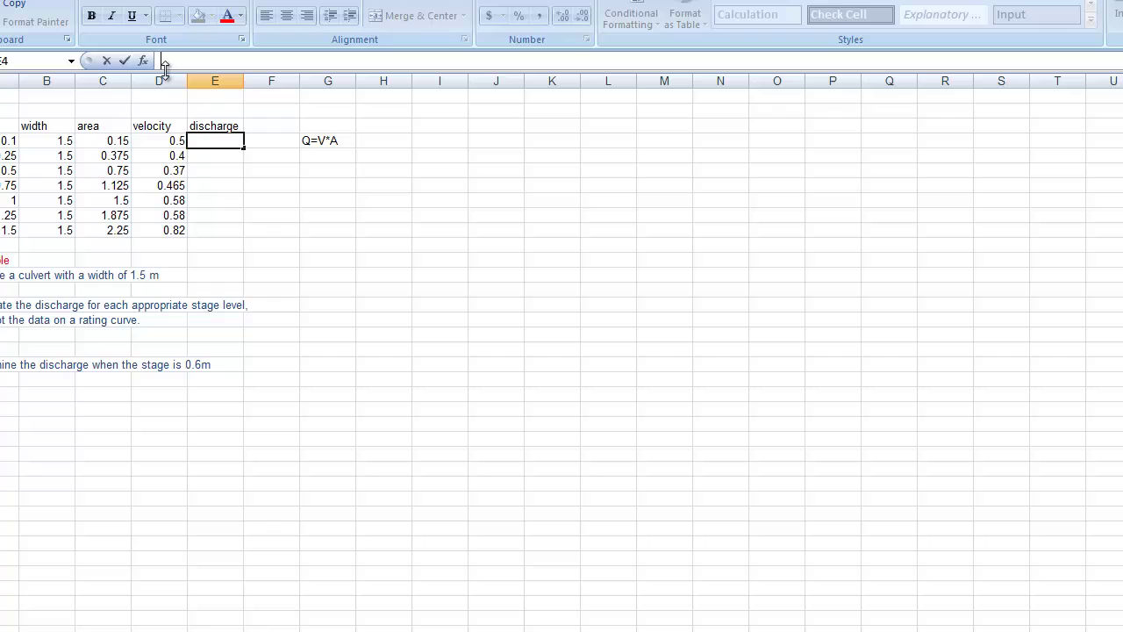
type("=sum(")
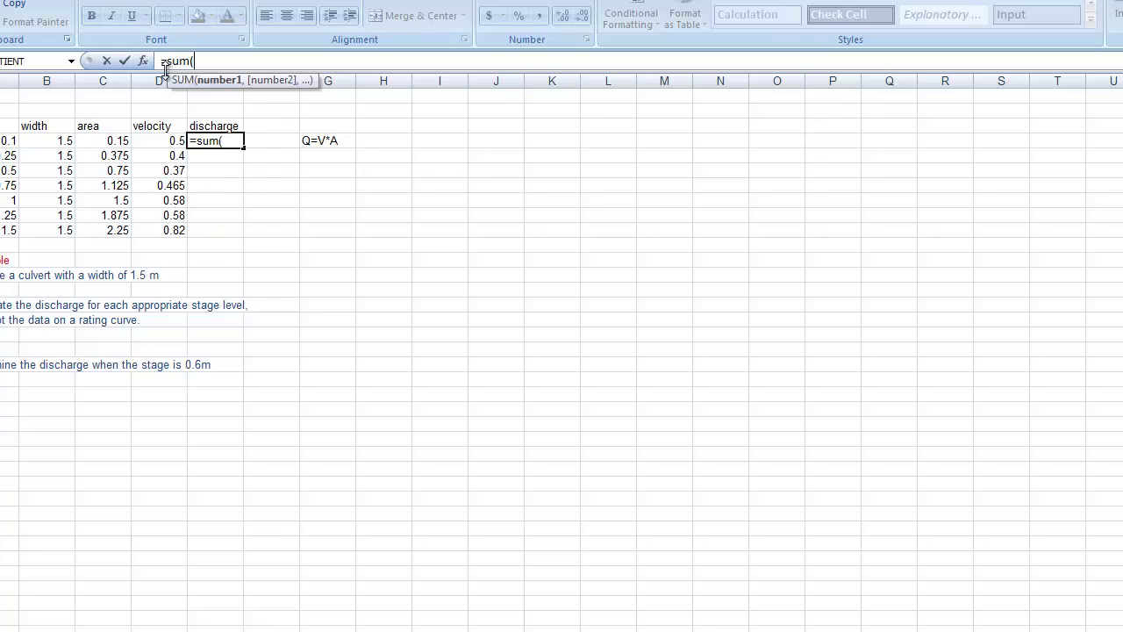
left_click(117, 142)
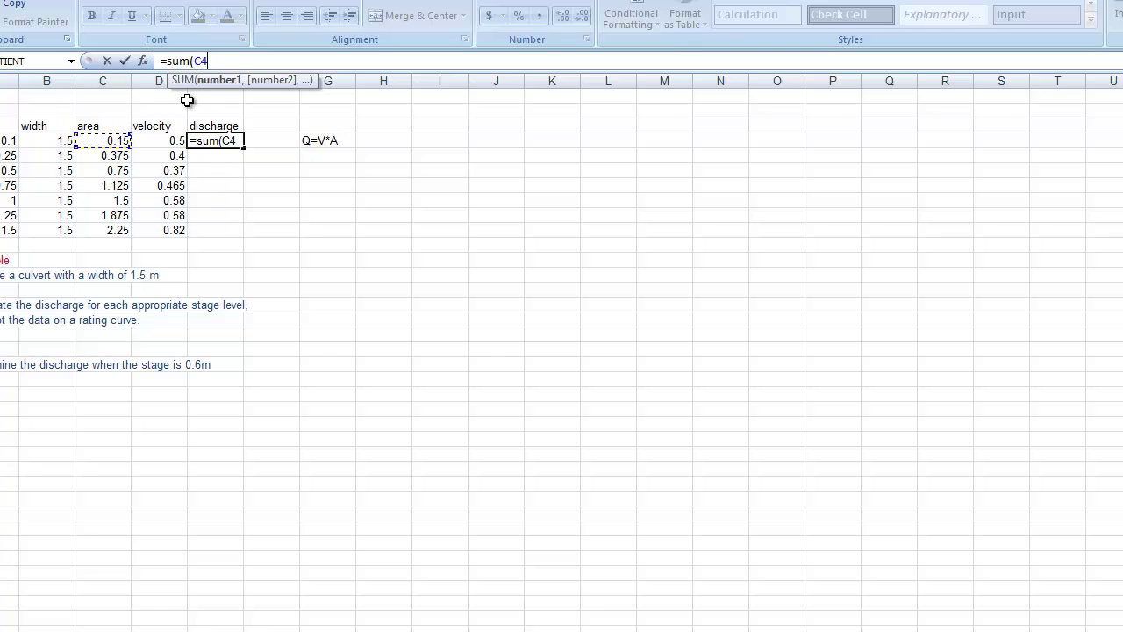
type("*")
left_click(173, 144)
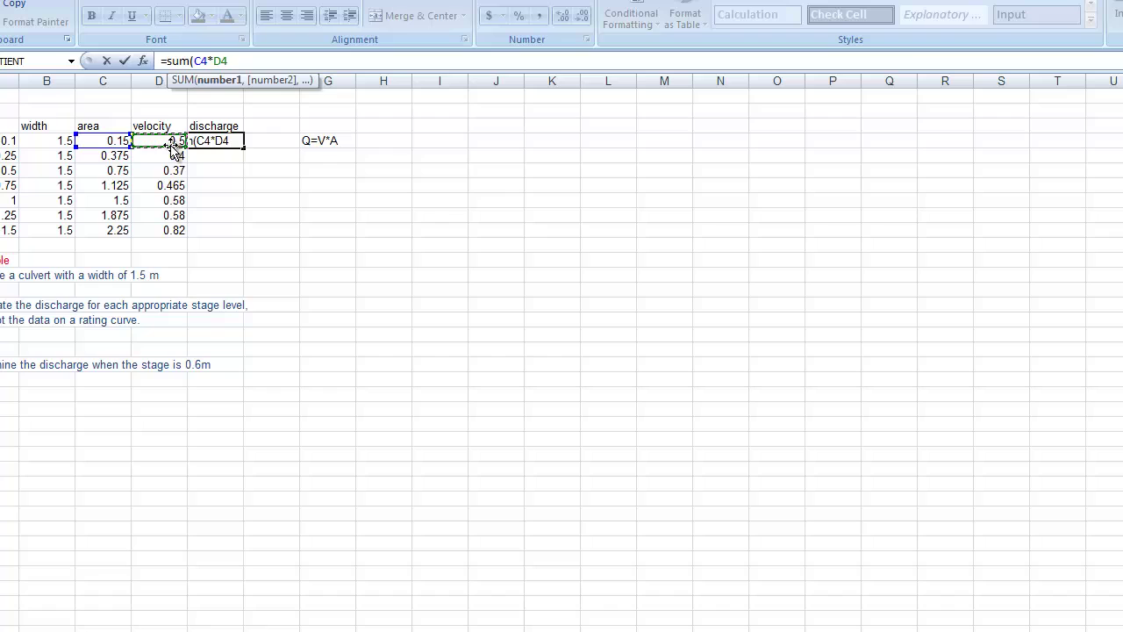
type(")")
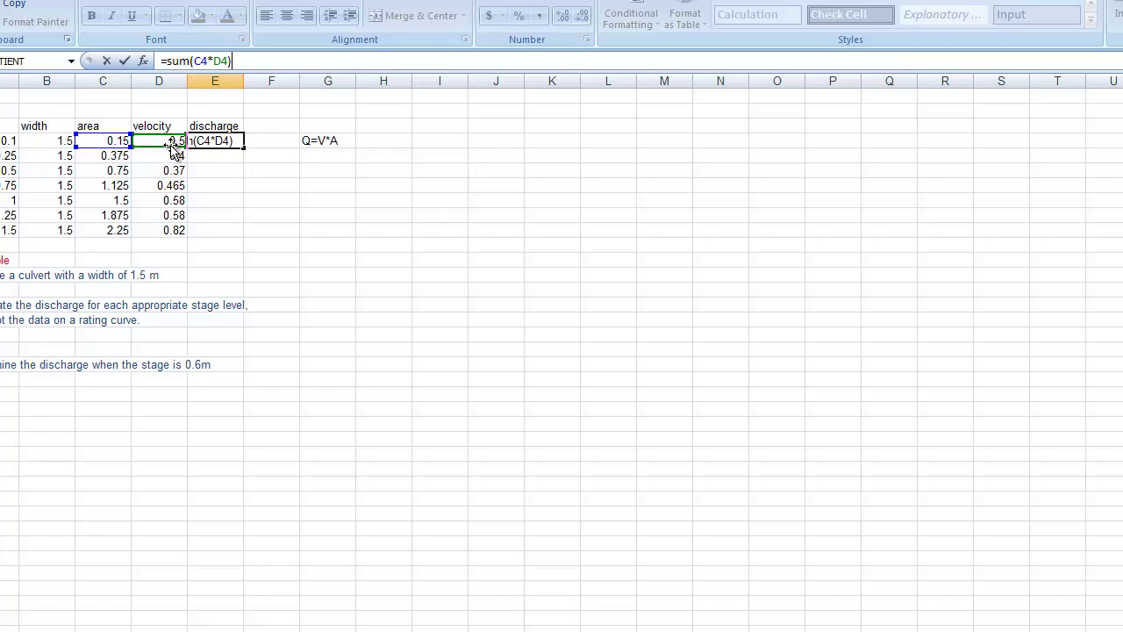
key("Return")
left_click(235, 142)
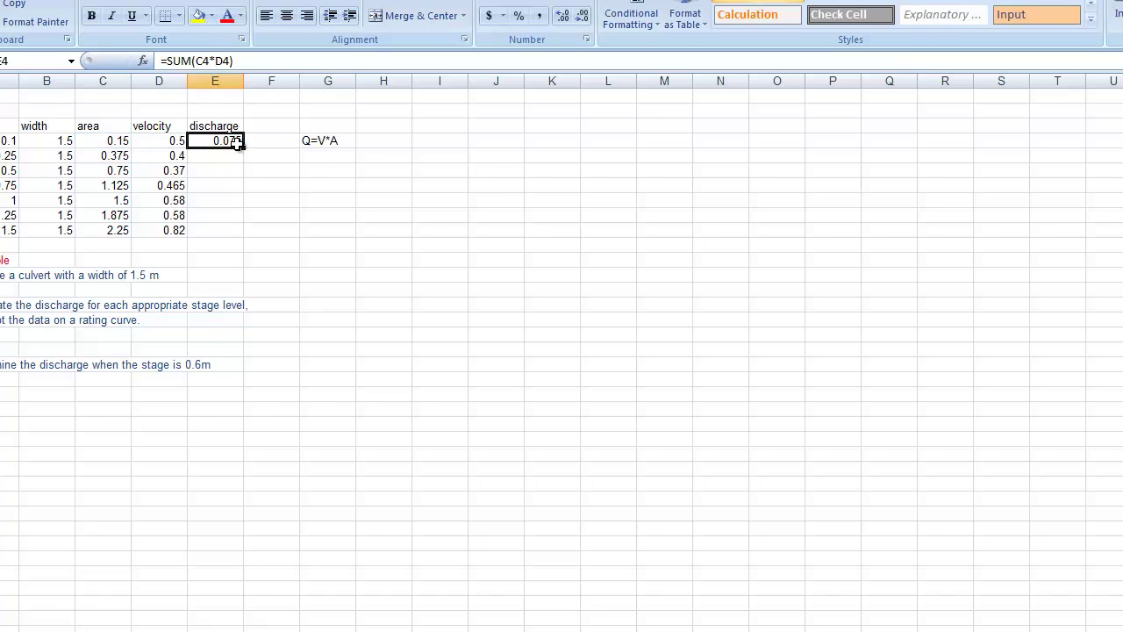
left_click_drag(238, 147, 239, 239)
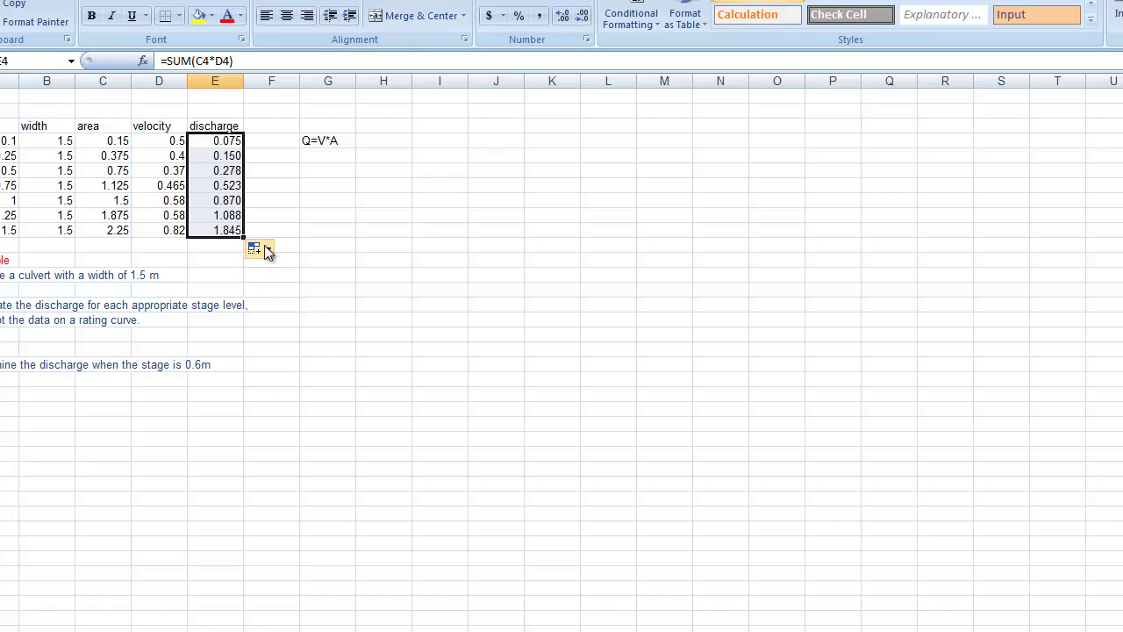
left_click(301, 214)
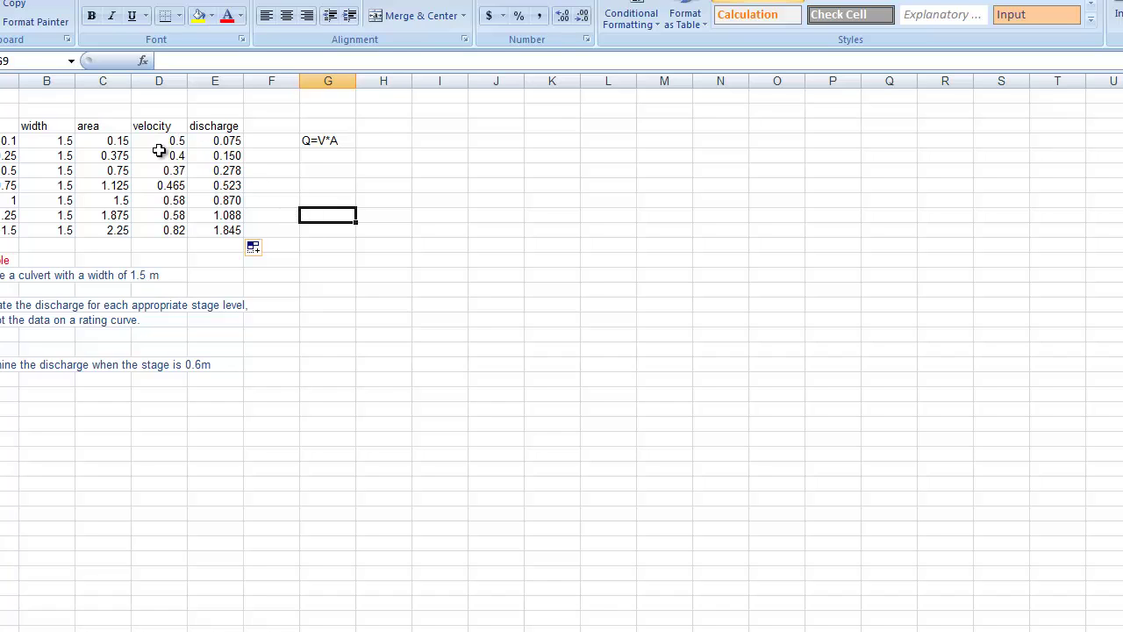
left_click(164, 186)
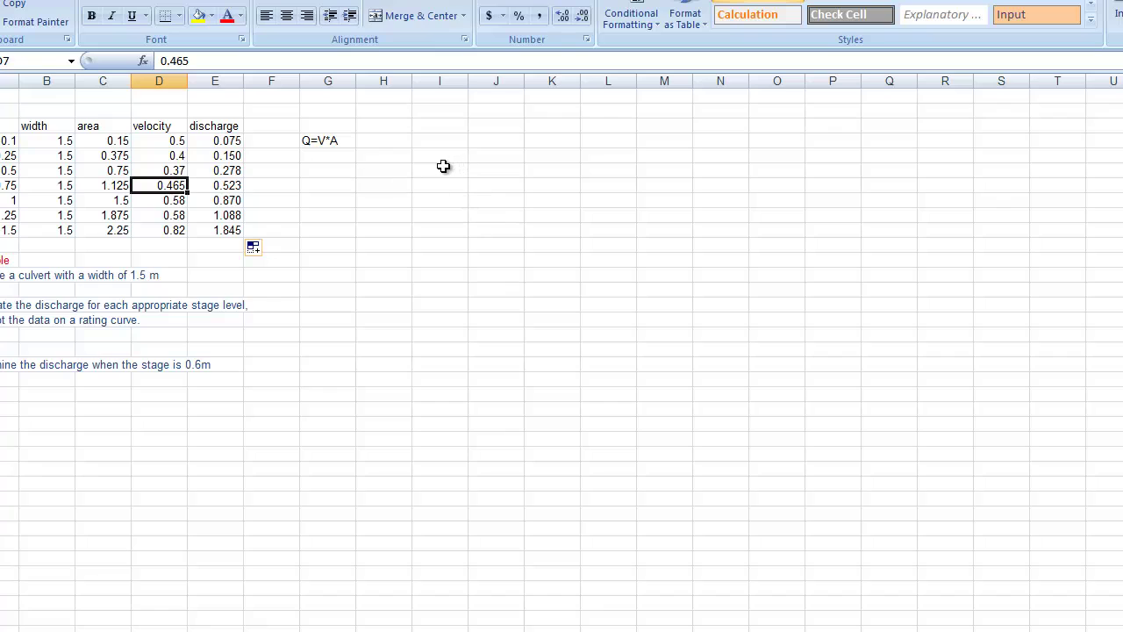
Insert an empty scatter chart with smooth lines and markers and move it so its upper edge lies near row 11 in column I.
left_click(439, 157)
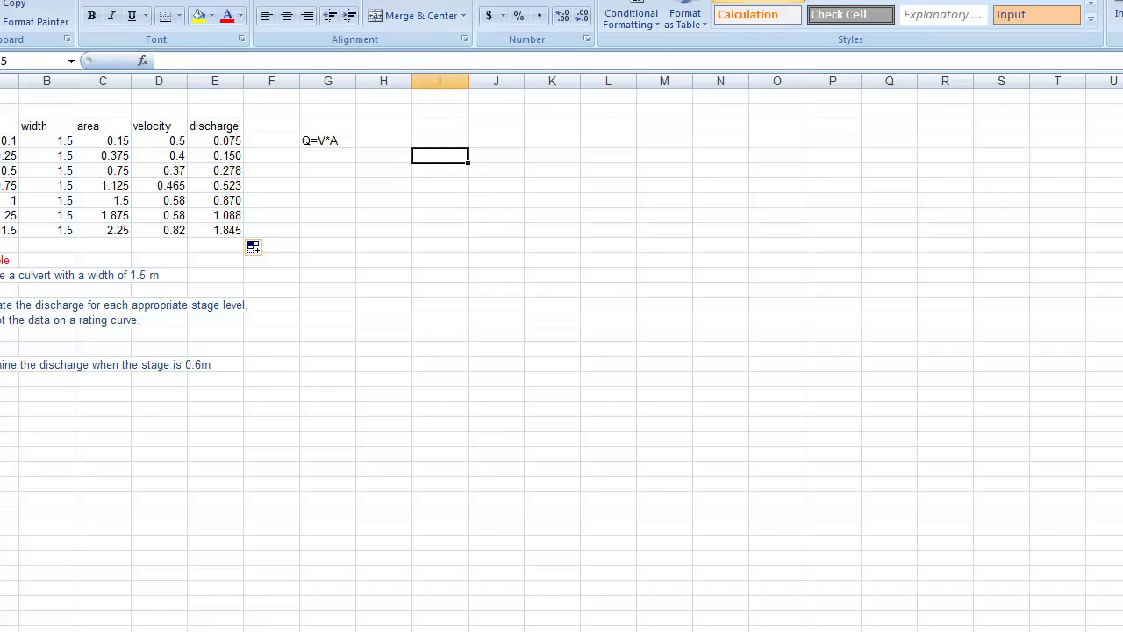
left_click(105, 0)
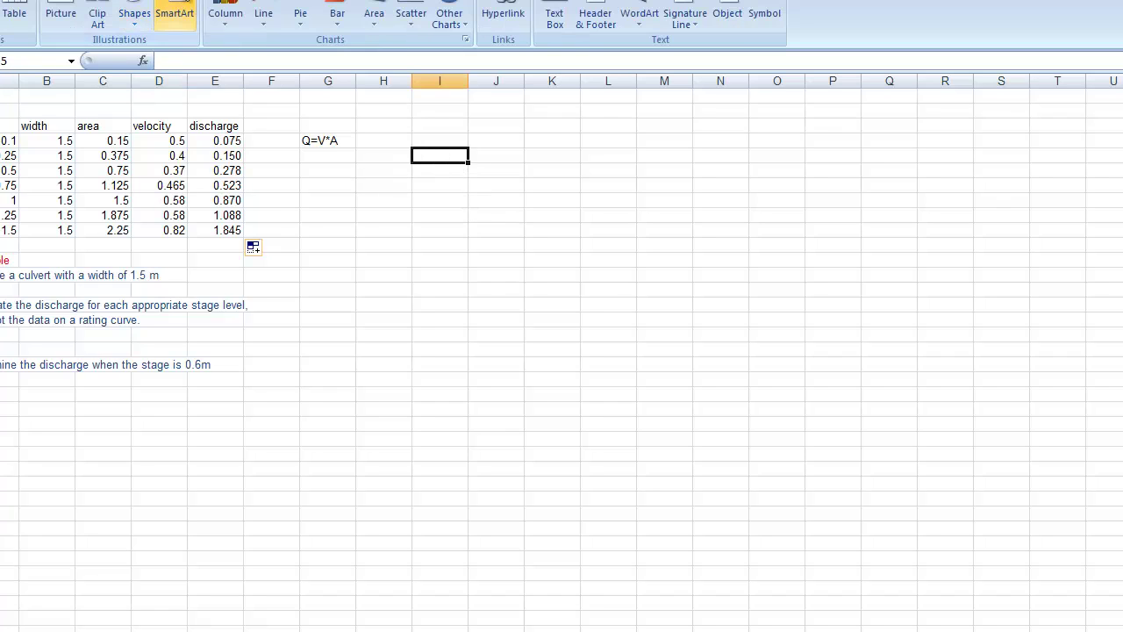
left_click(412, 13)
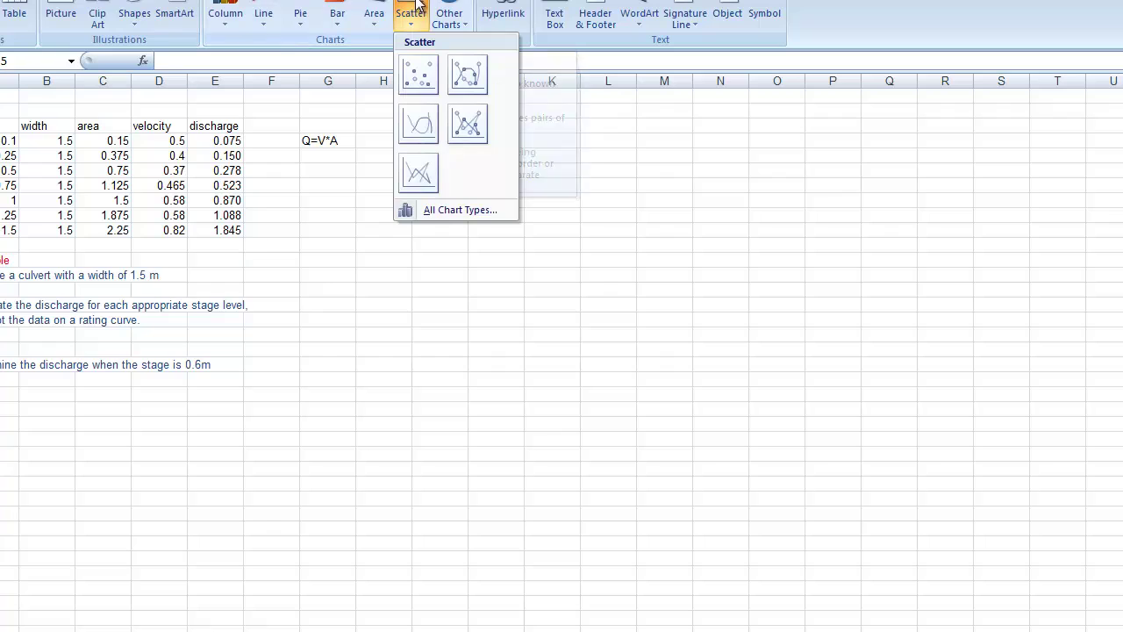
left_click(460, 76)
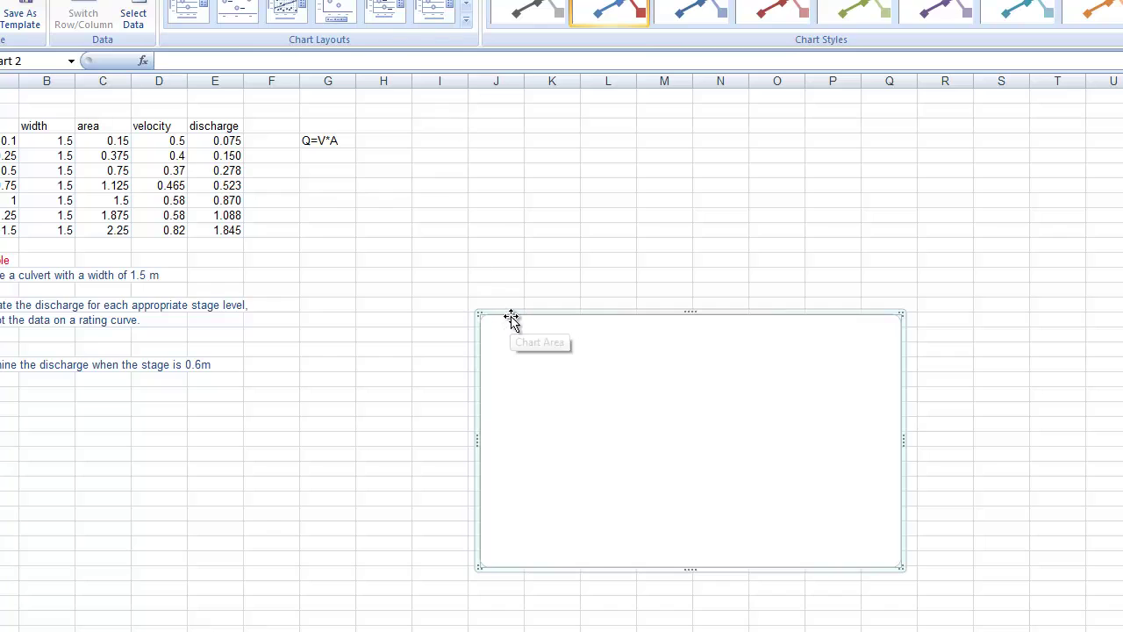
left_click_drag(513, 302, 480, 226)
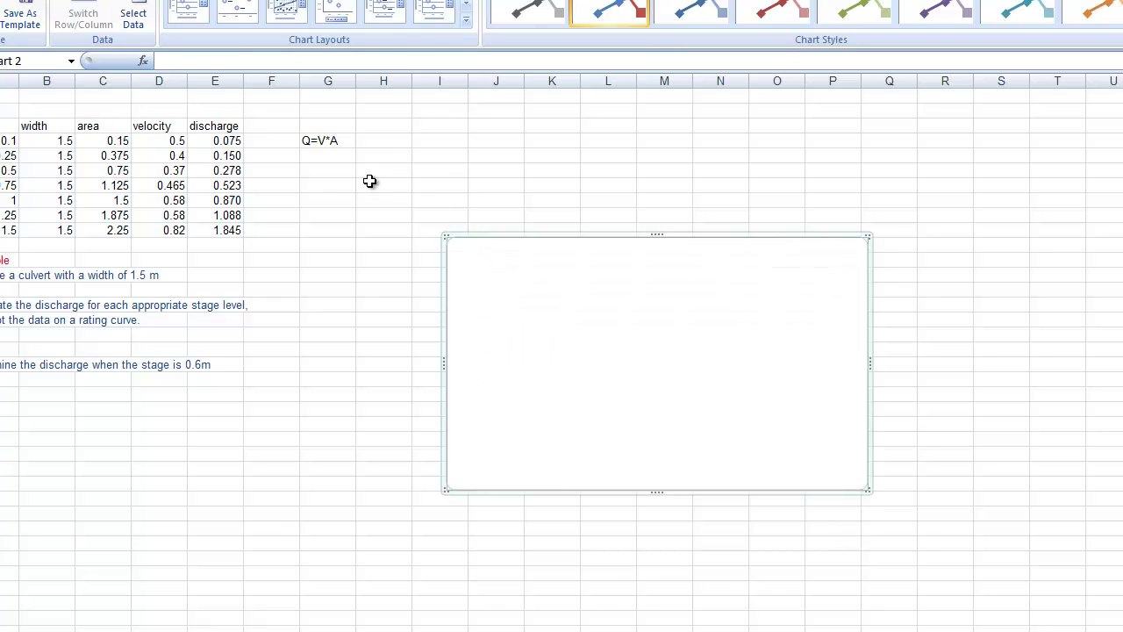
Add a chart data series named Rating Curve Example with the discharge values E4:E10 as its X values.
left_click(140, 10)
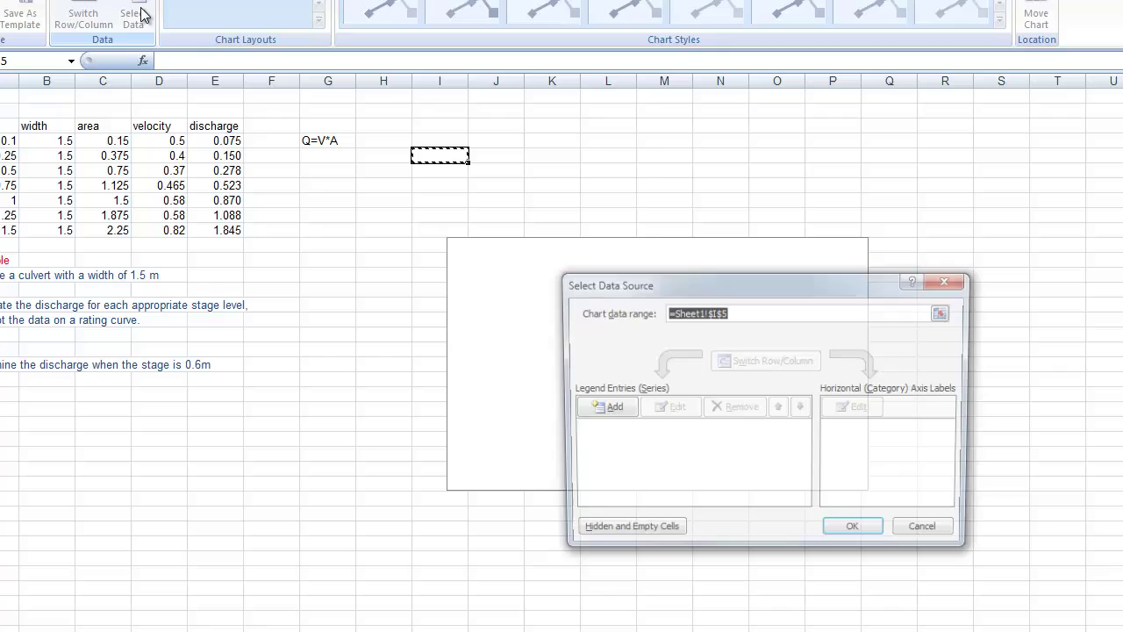
left_click(606, 411)
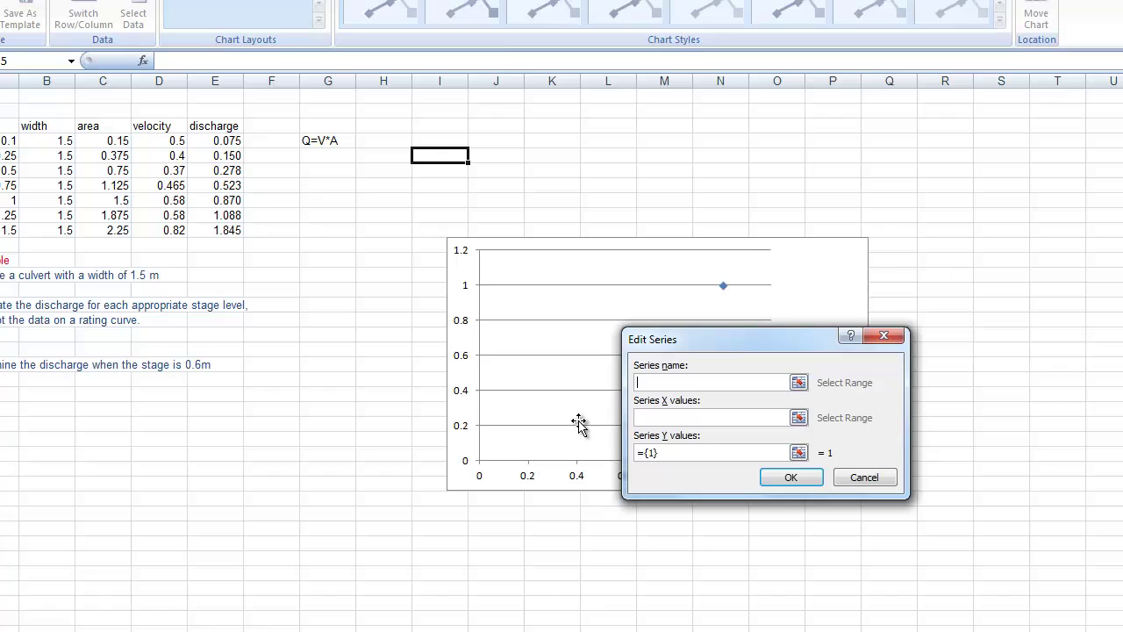
type("Rating Curve Example")
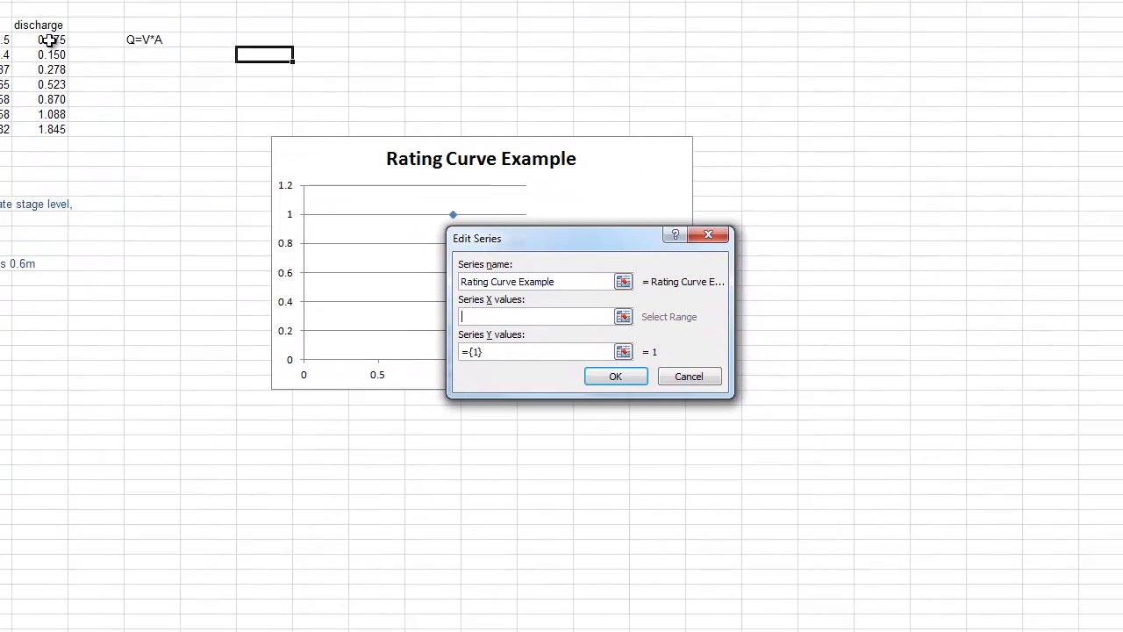
left_click_drag(141, 92, 126, 181)
left_click_drag(29, 125, 31, 128)
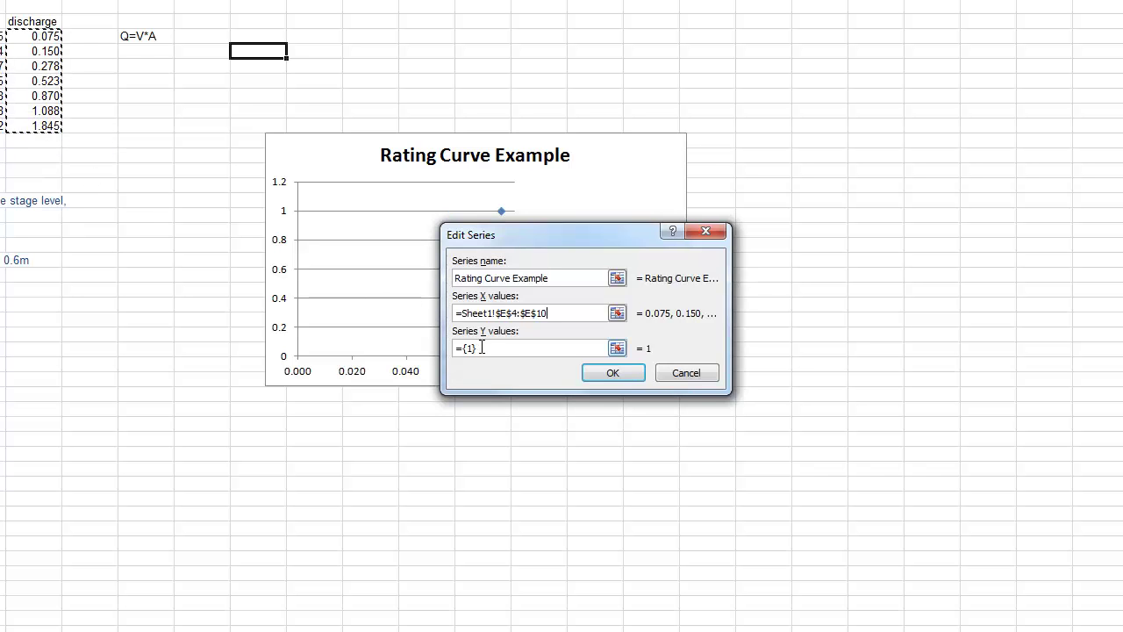
Set the series' Y values to the stage levels A4:A10 and apply the chart's data source.
left_click_drag(483, 348, 458, 349)
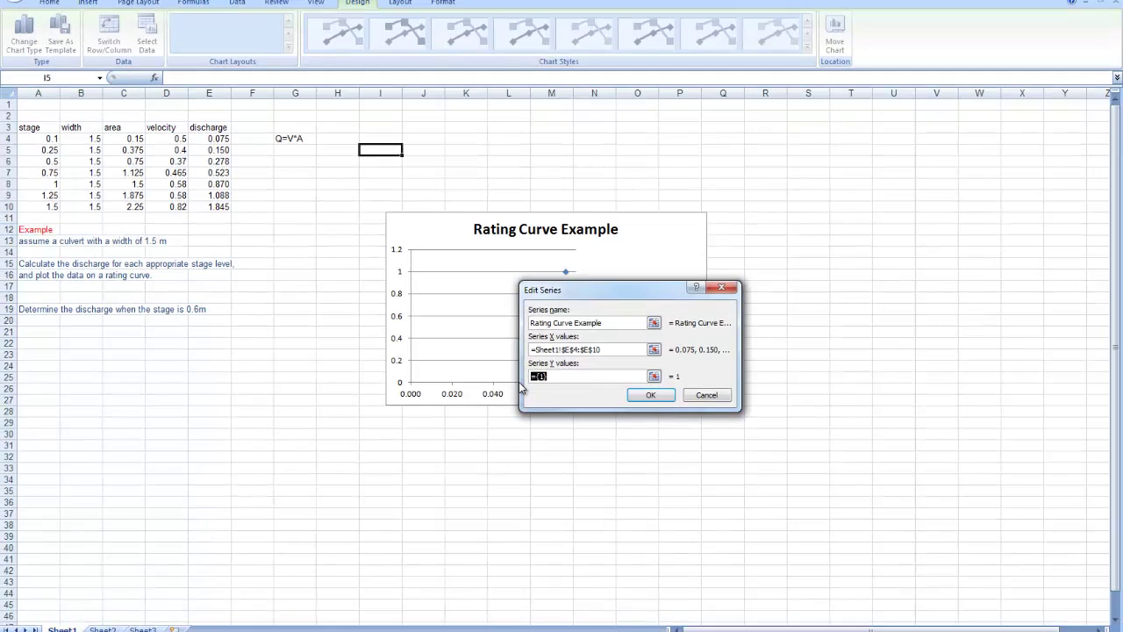
key("BackSpace")
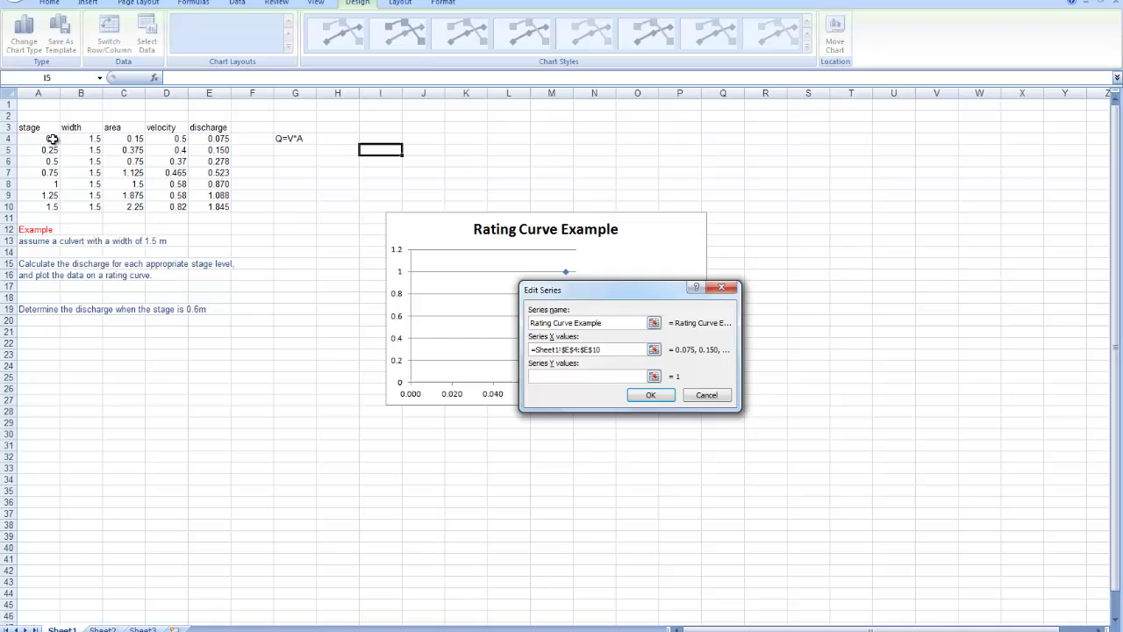
left_click_drag(53, 139, 53, 207)
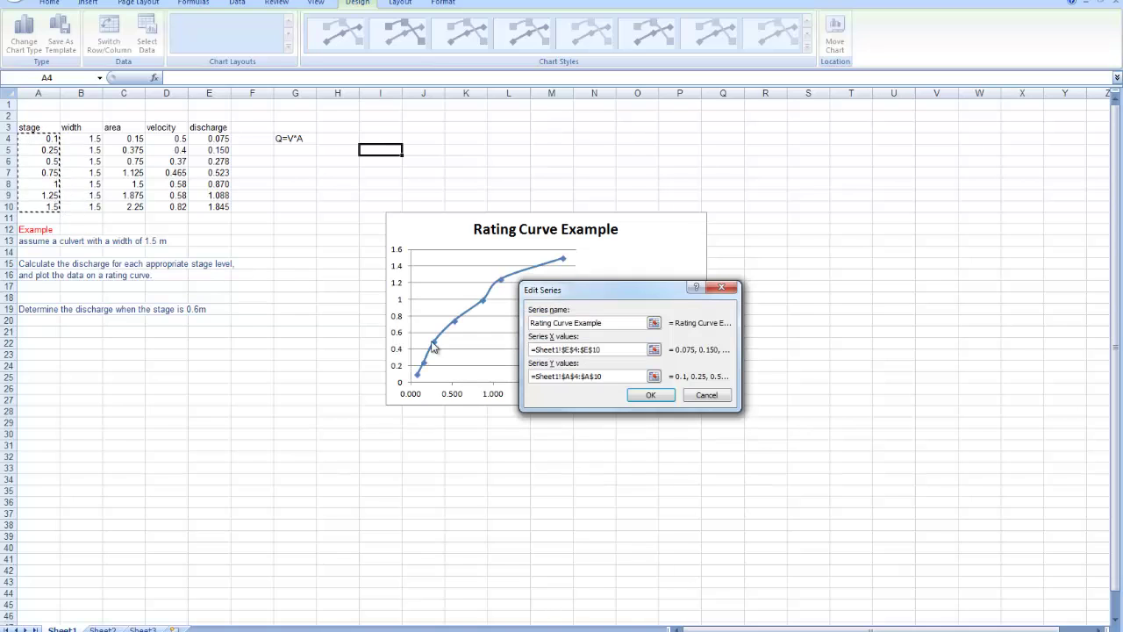
left_click(651, 395)
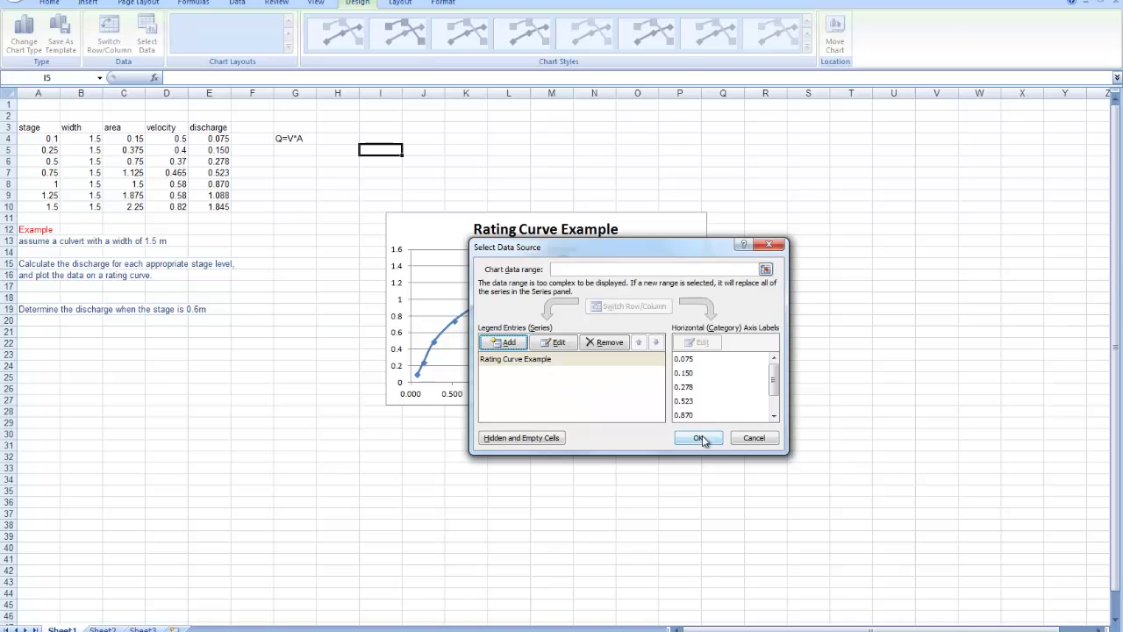
left_click(699, 438)
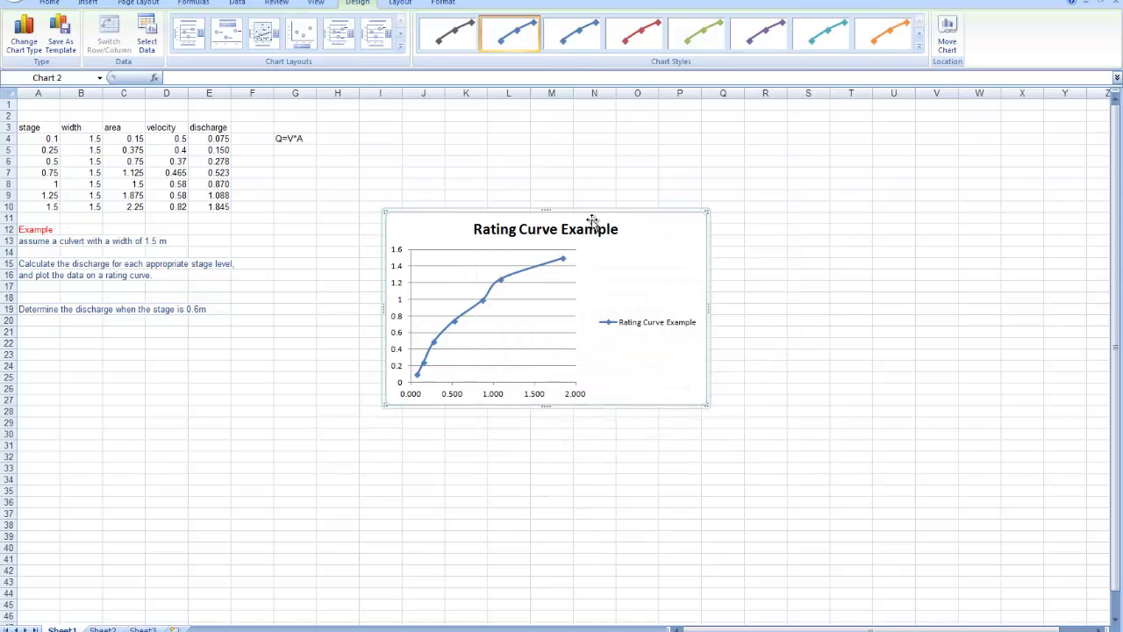
Enlarge the chart to about row 5 and the end of column S, and apply the layout with axis titles, data labels and legend.
left_click_drag(707, 210, 833, 143)
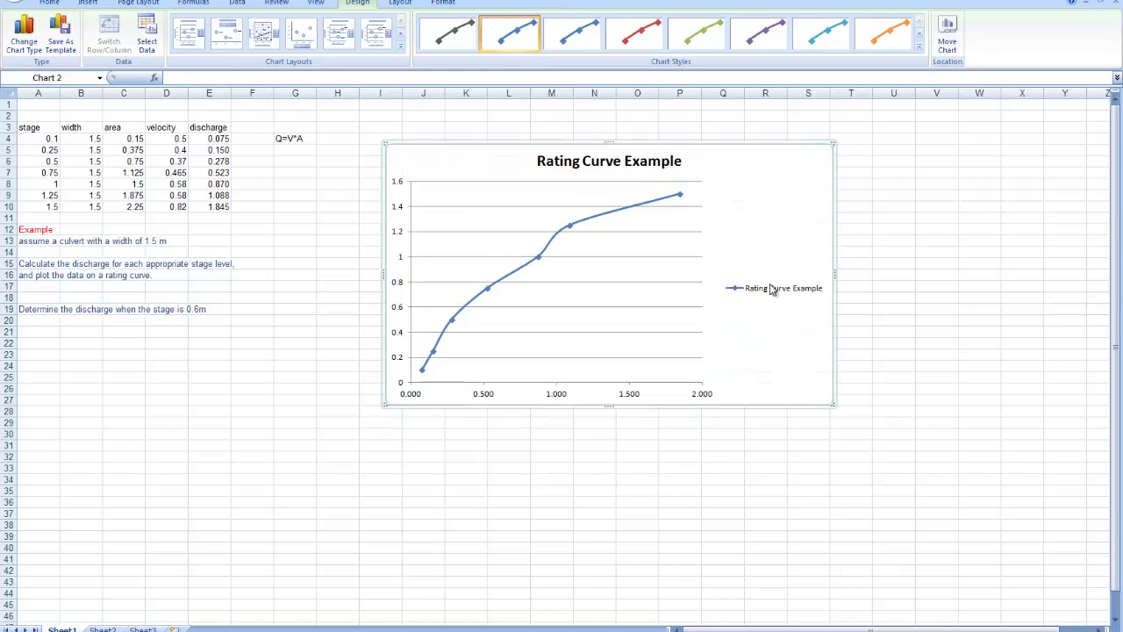
left_click(771, 291)
key("Delete")
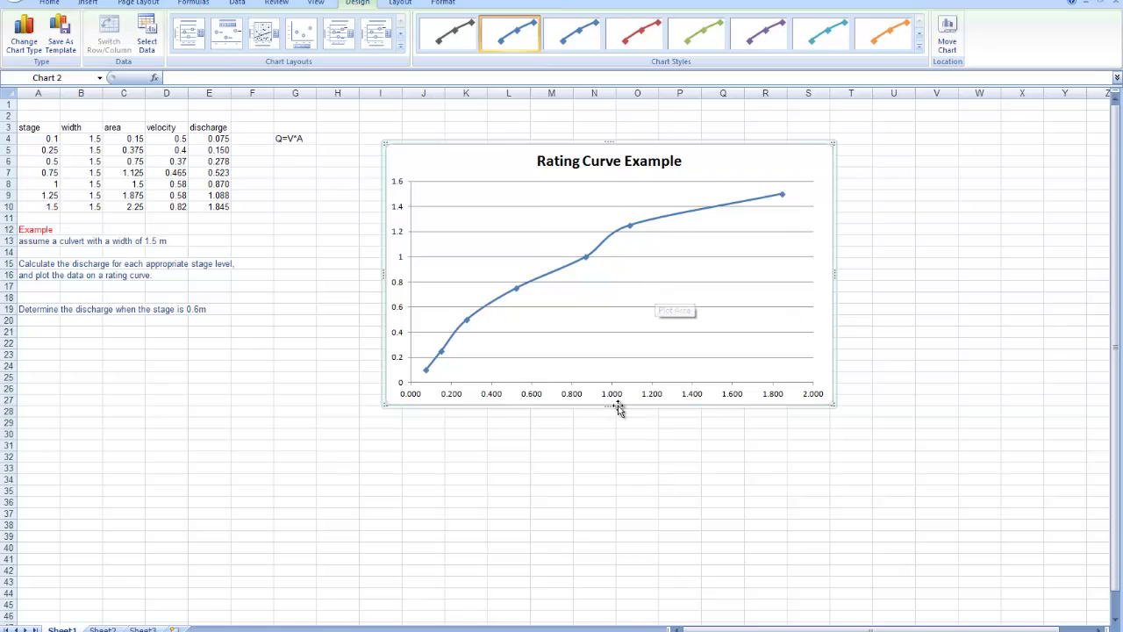
left_click(299, 40)
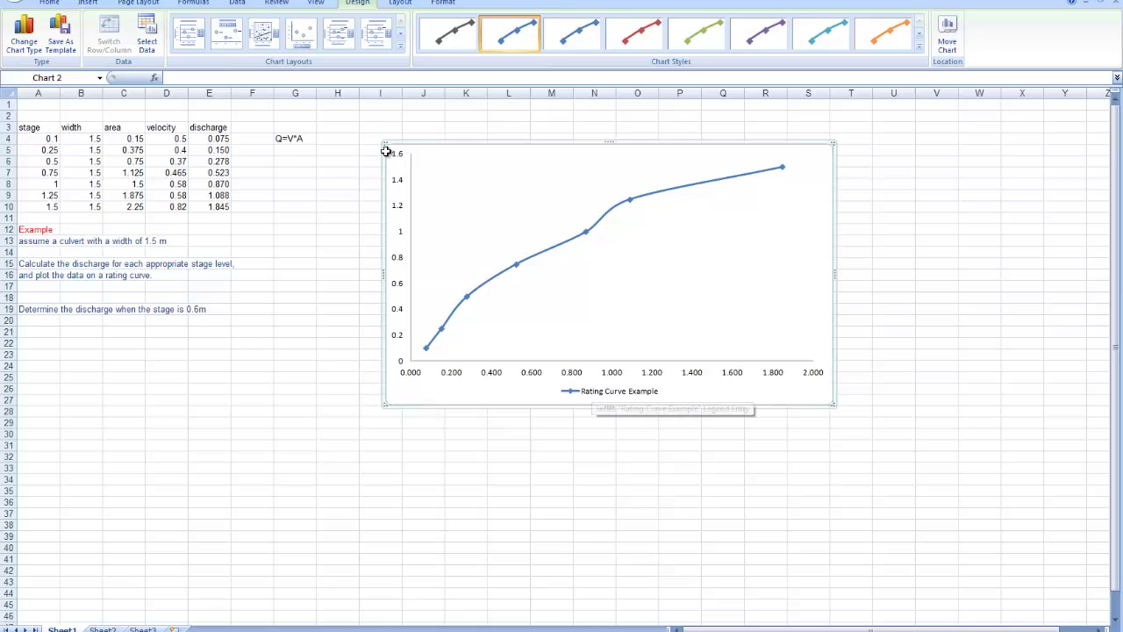
left_click(338, 33)
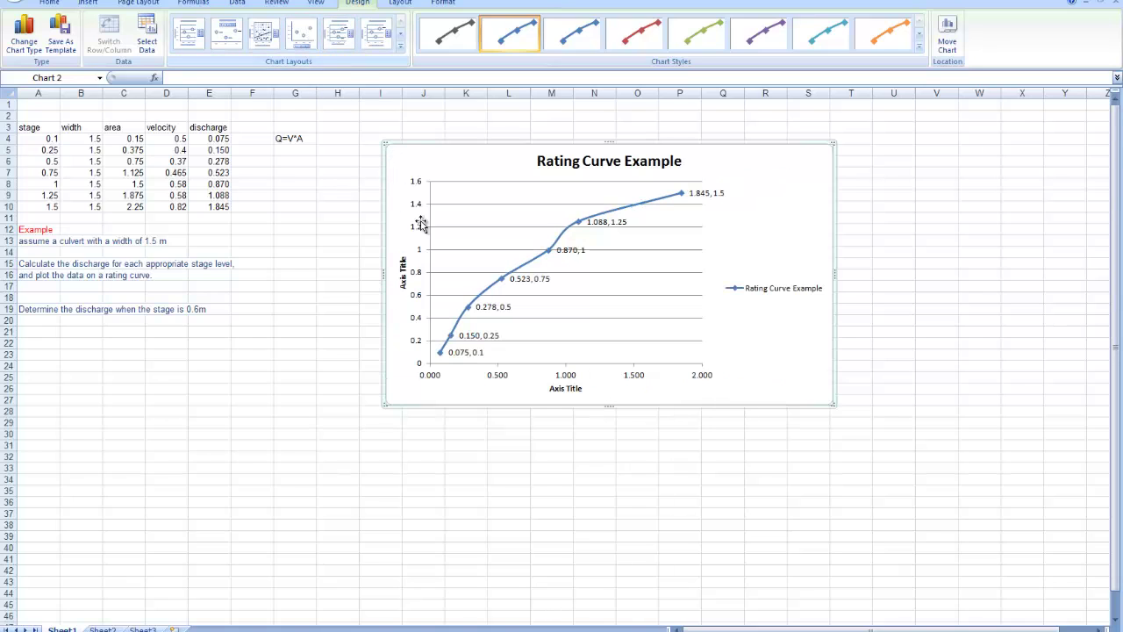
Title the chart's horizontal axis Discharge (m3/s) and its vertical axis stage (m).
left_click(560, 390)
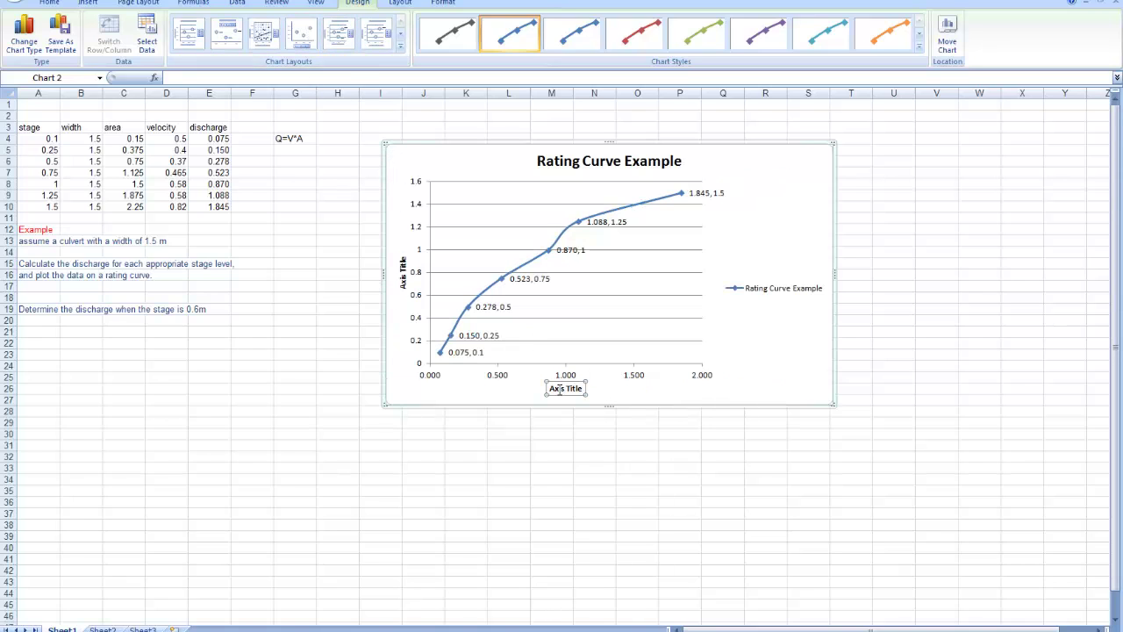
type("Discharge (m3/s")
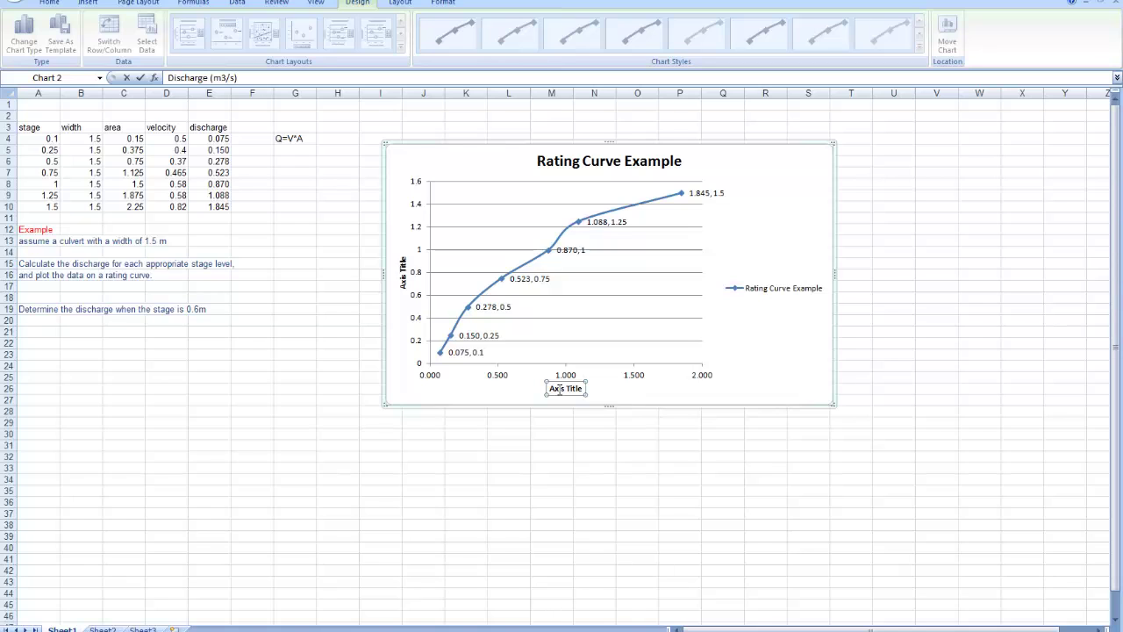
key("Return")
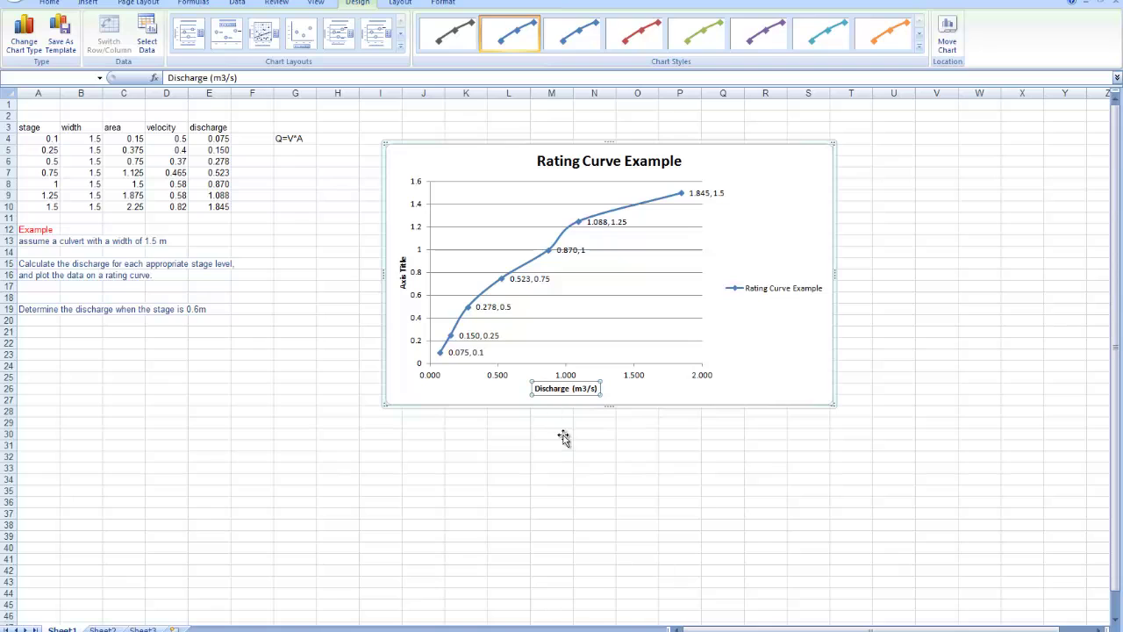
left_click(402, 272)
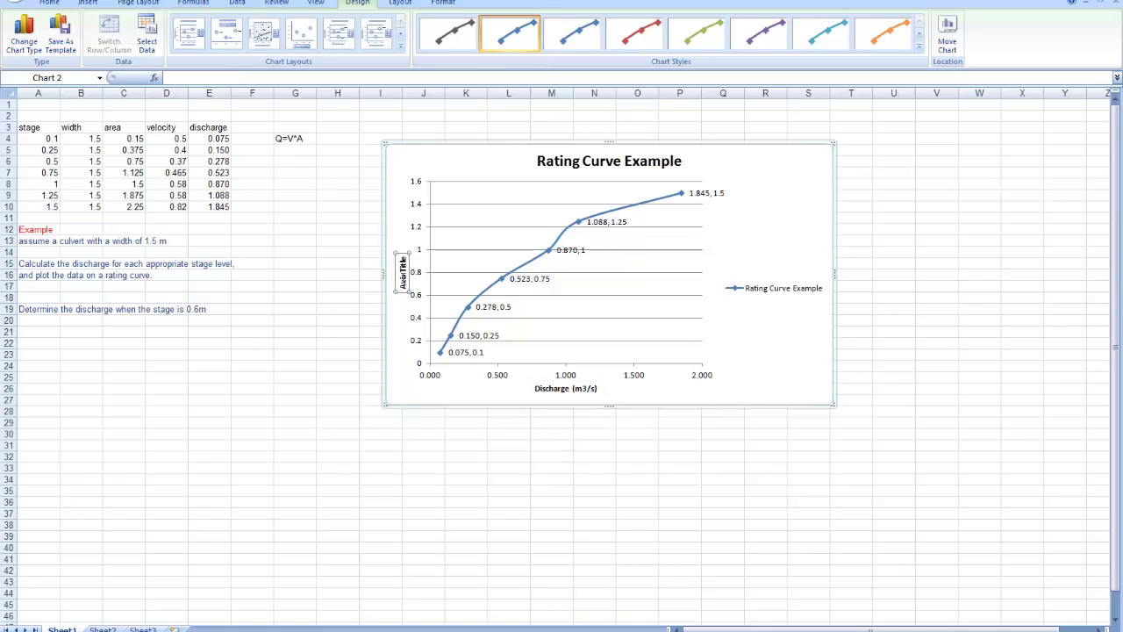
type("s")
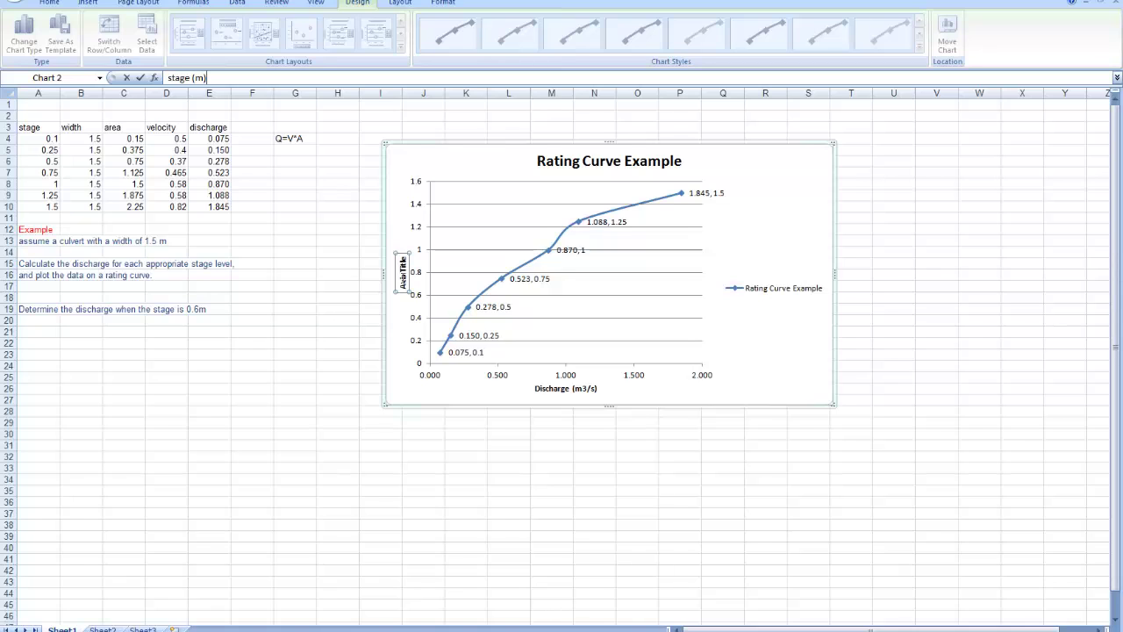
type("tage (m)")
key("Return")
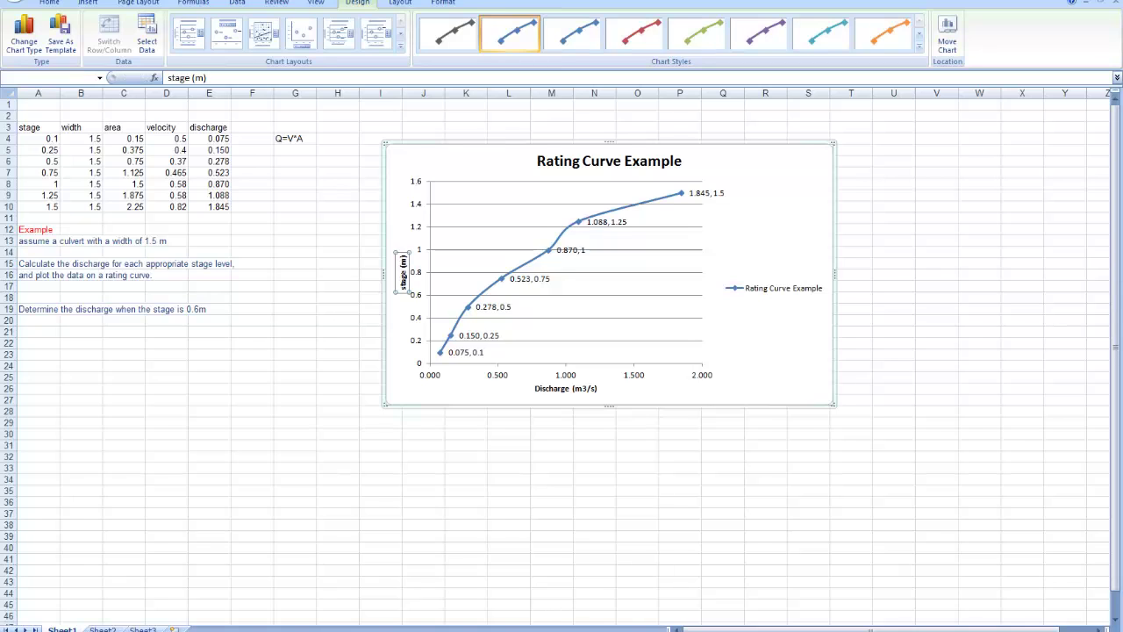
Add minor and major gridlines to the discharge axis and minor gridlines to the stage axis.
left_click(504, 378)
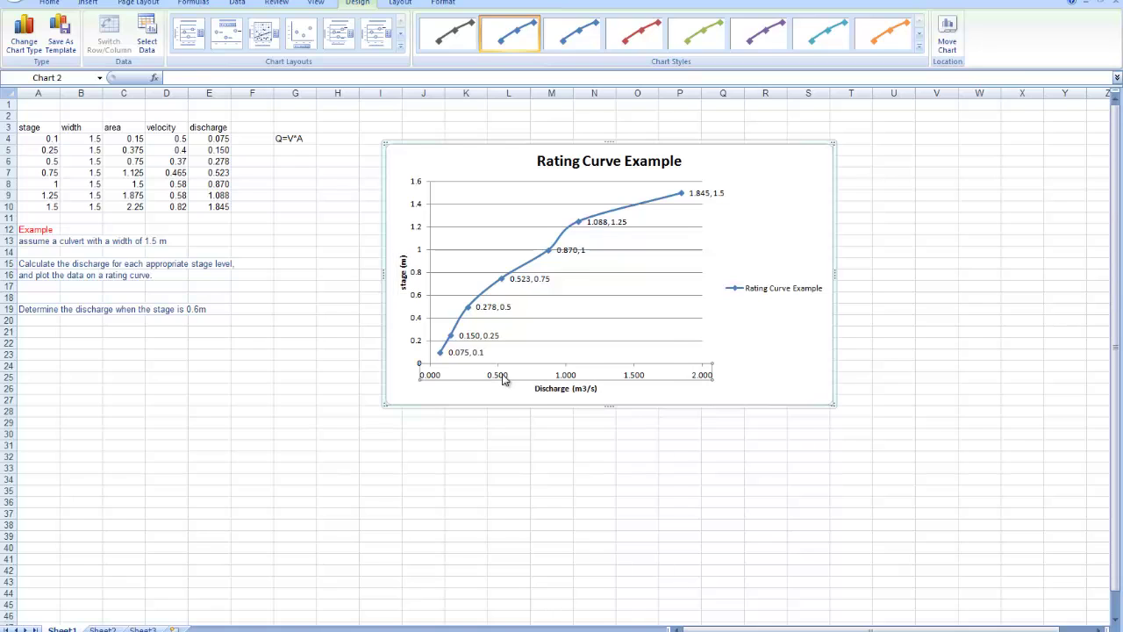
right_click(504, 378)
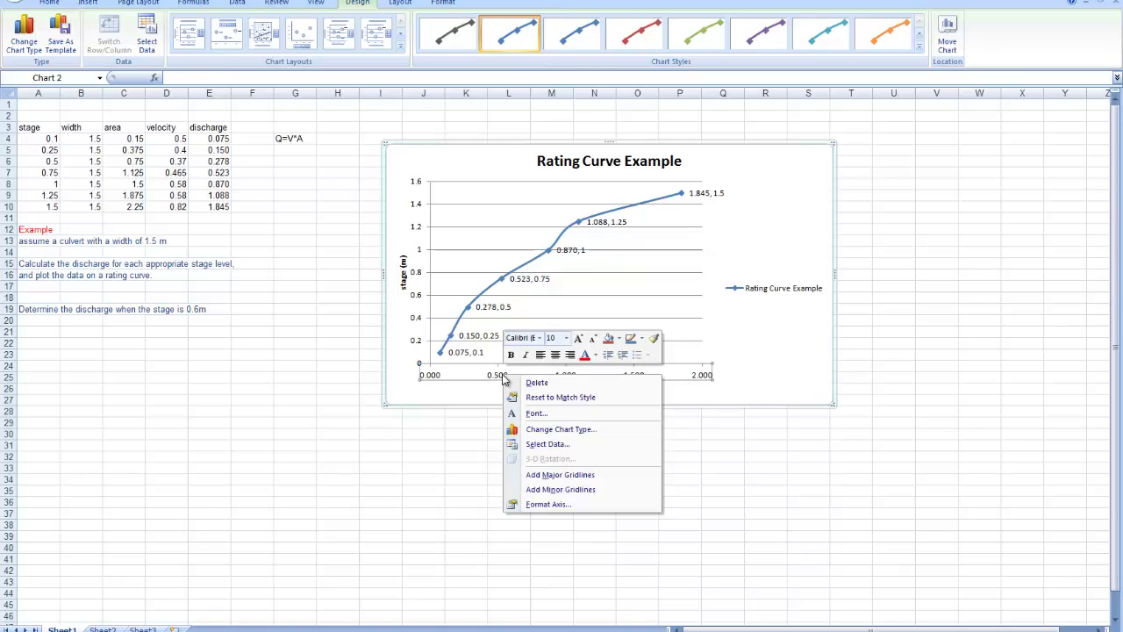
left_click(529, 490)
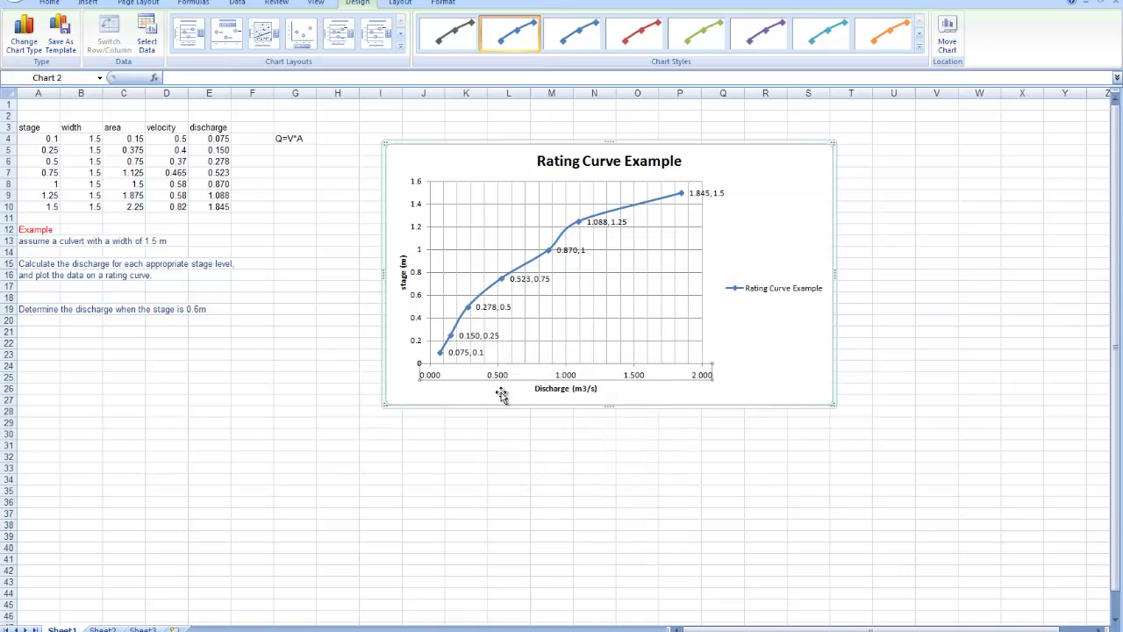
right_click(499, 378)
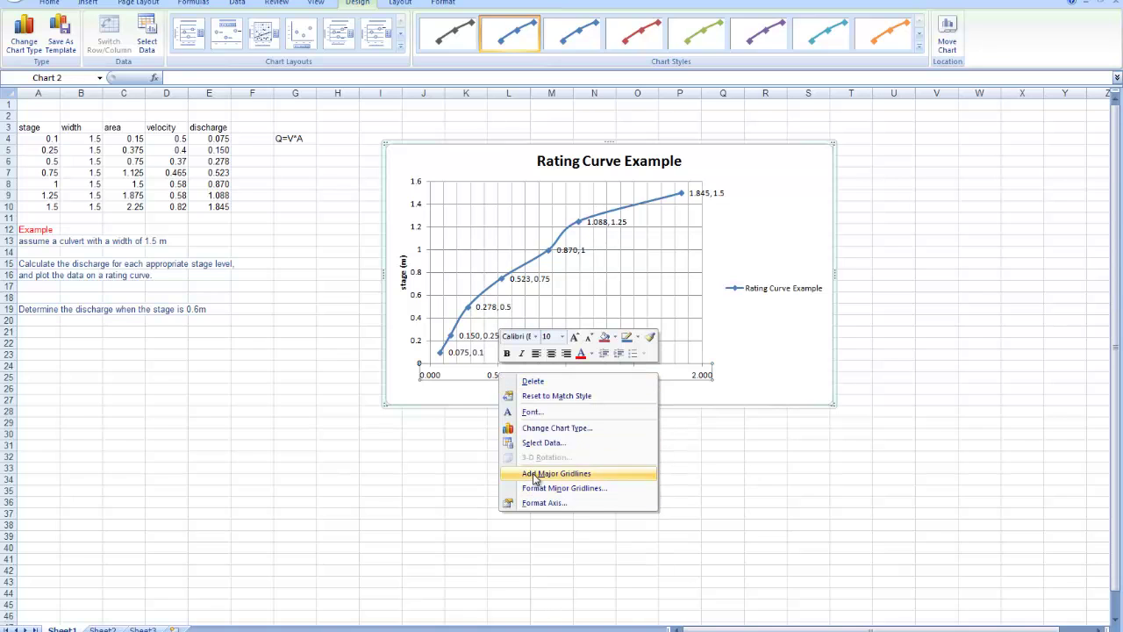
left_click(533, 474)
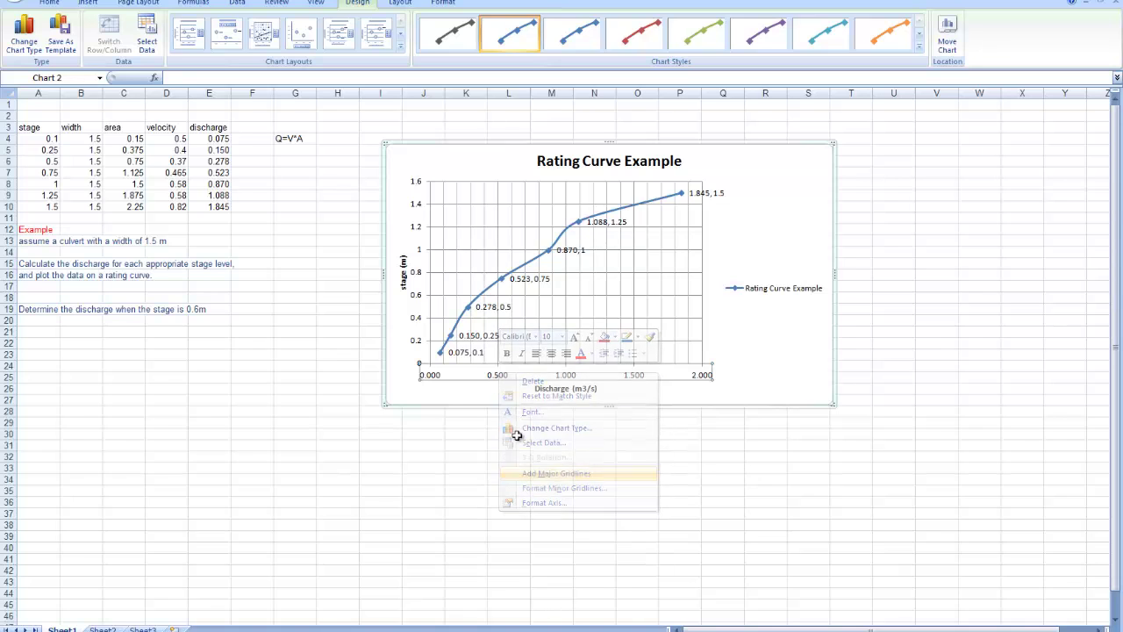
right_click(418, 319)
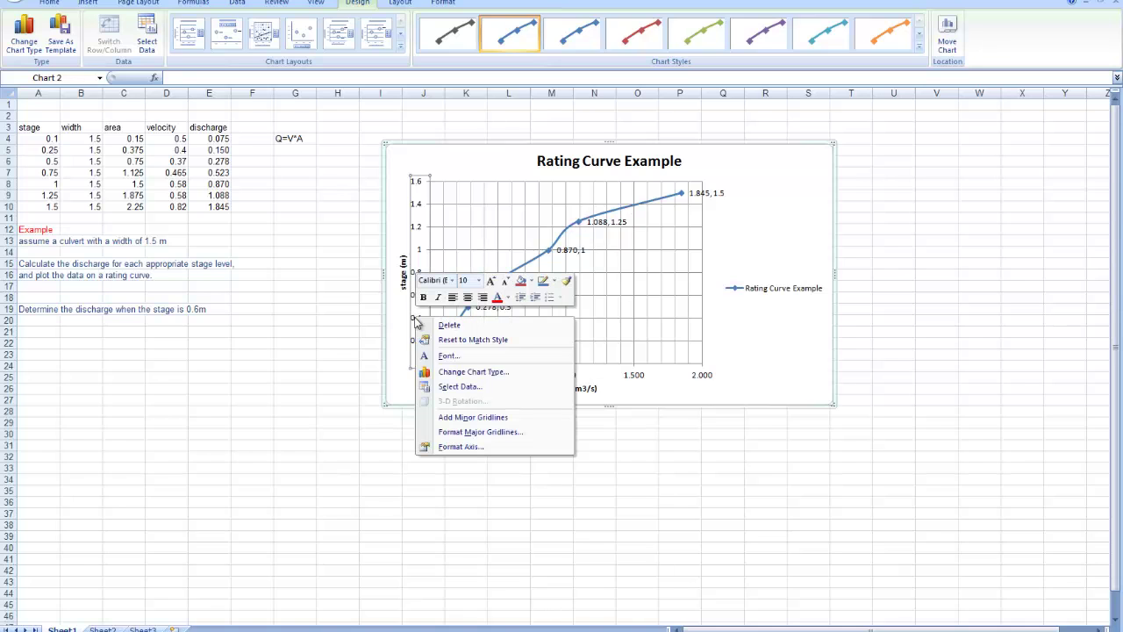
left_click(448, 417)
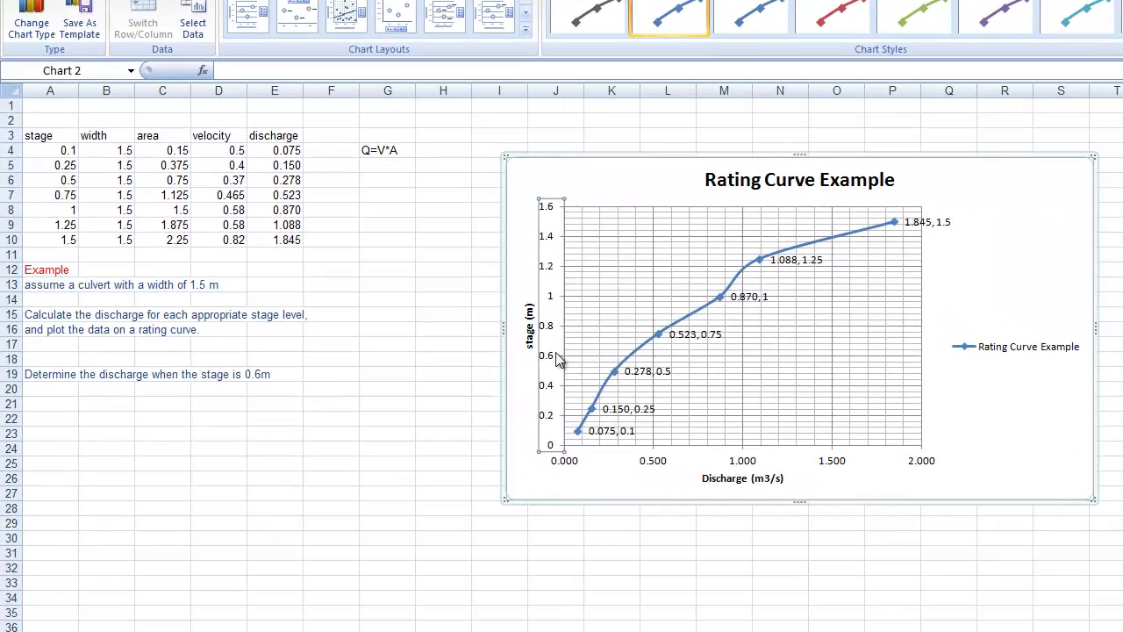
left_click(576, 356)
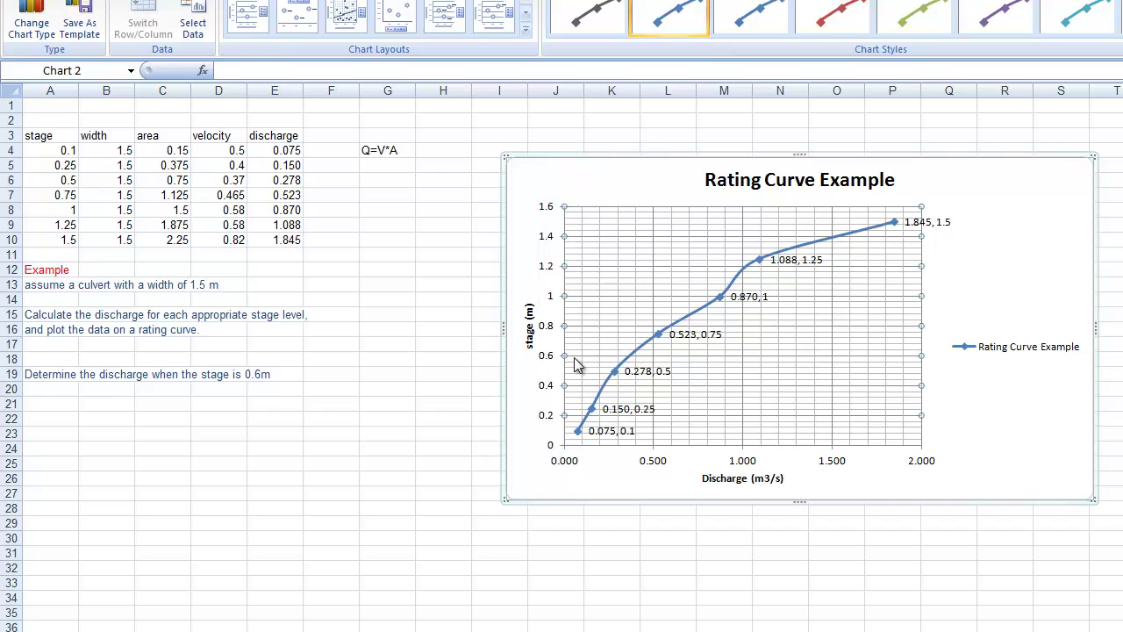
left_click(630, 356)
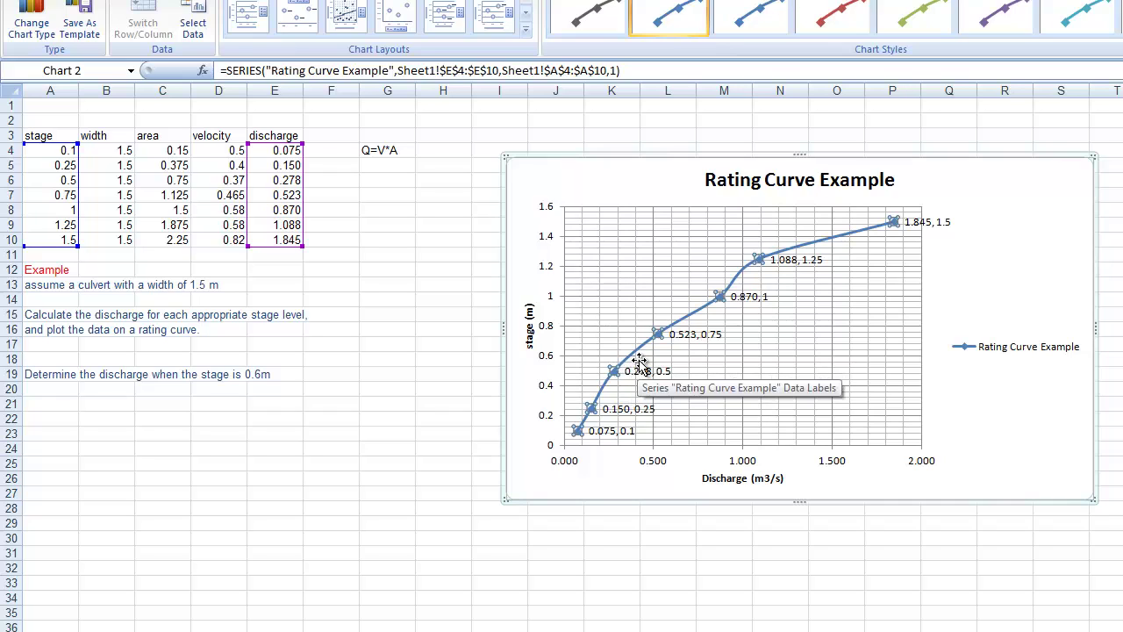
left_click(639, 367)
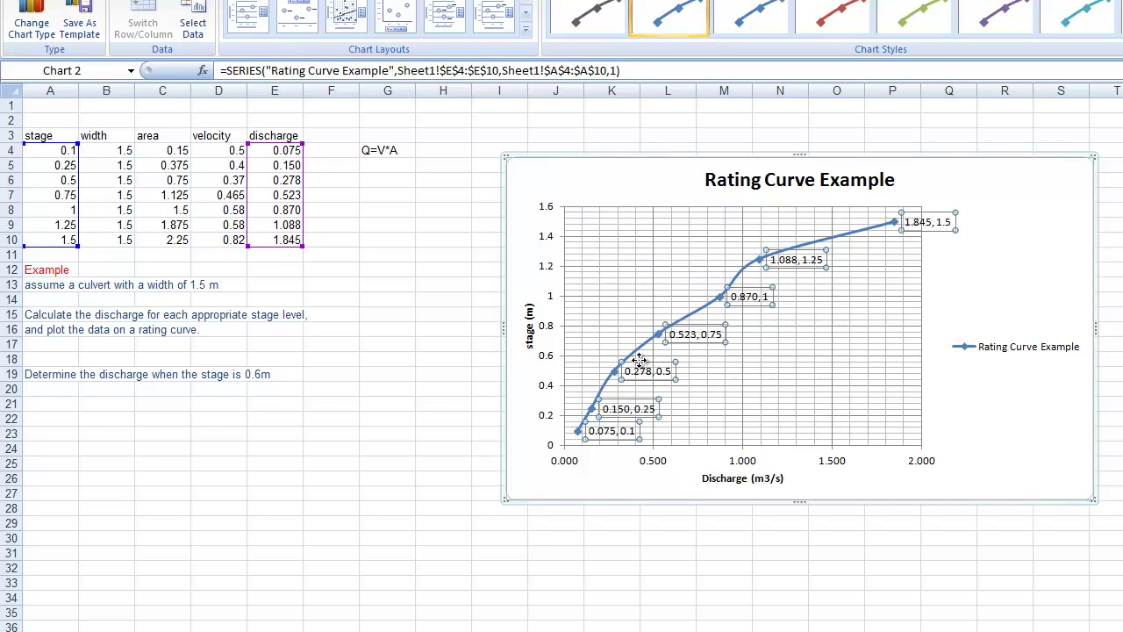
left_click(591, 363)
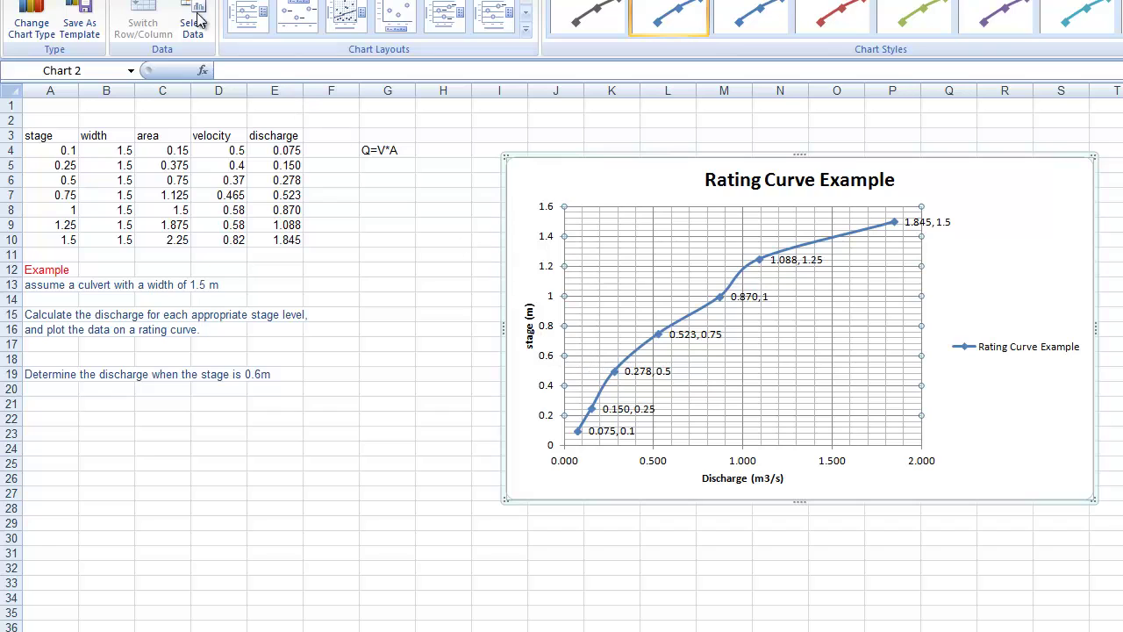
Draw a horizontal straight line from 0.6 on the stage axis to the rating curve and give it a thin red style.
key("alt+n")
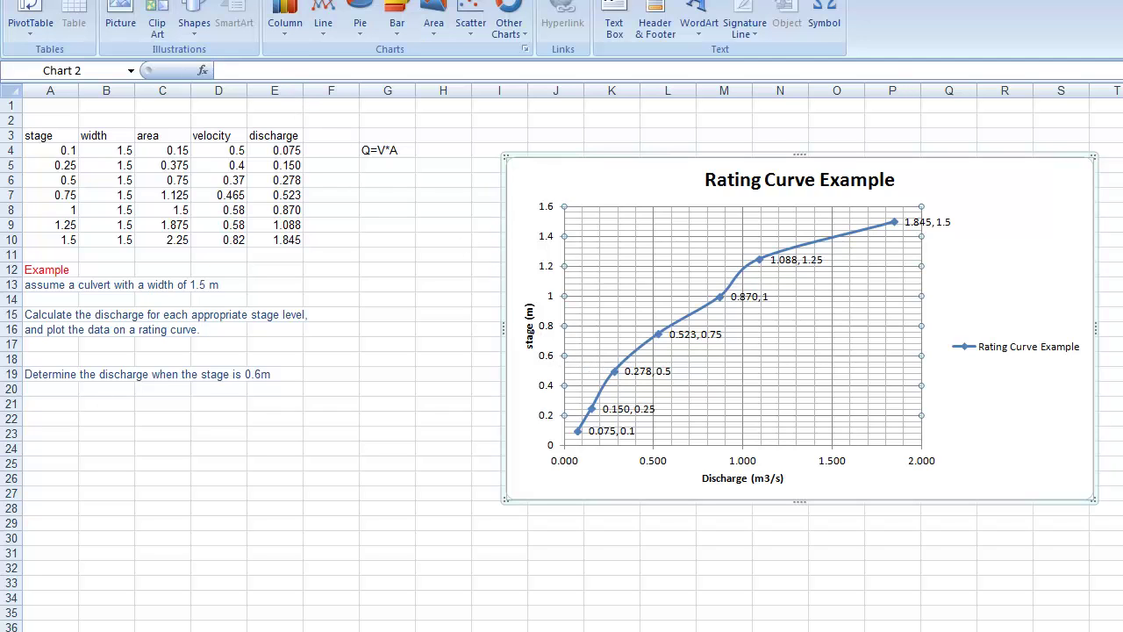
left_click(194, 25)
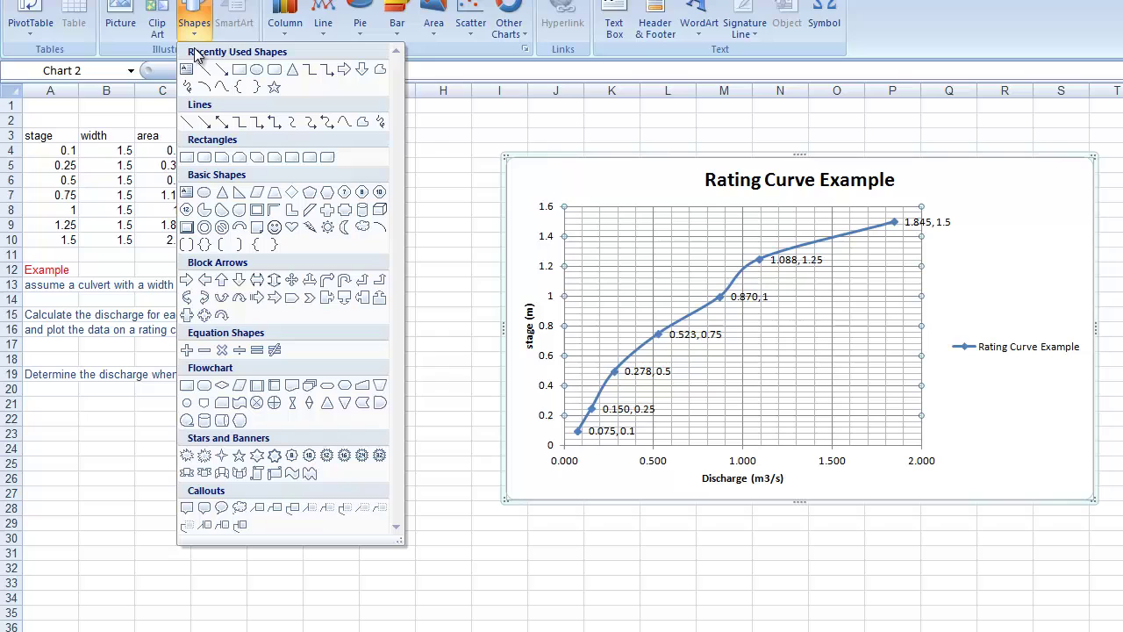
left_click(204, 70)
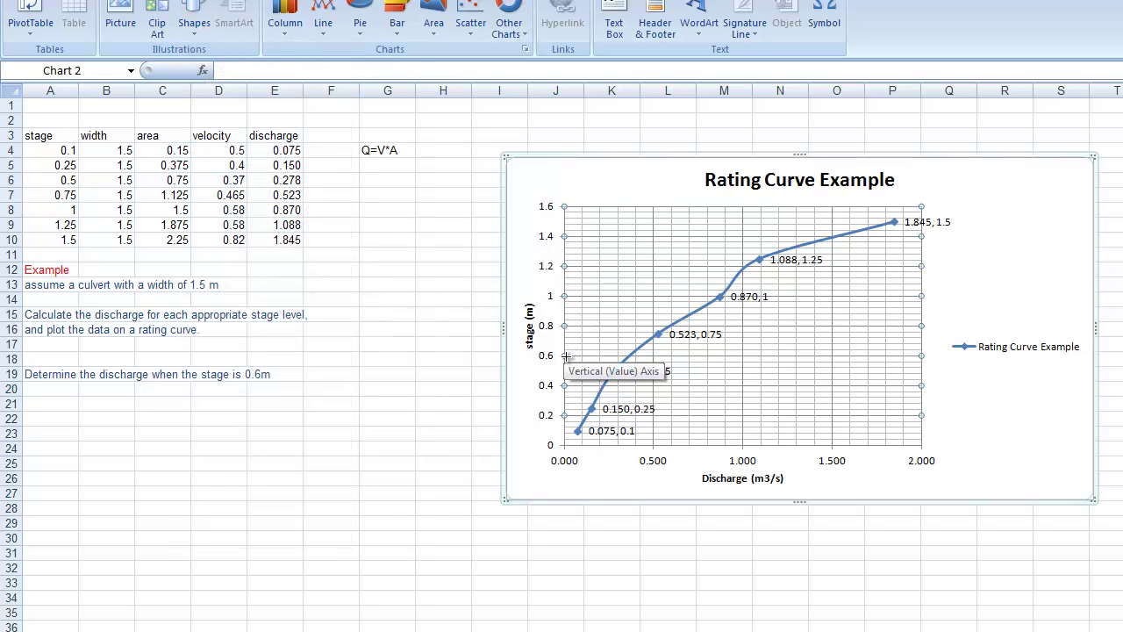
left_click_drag(588, 356, 630, 356)
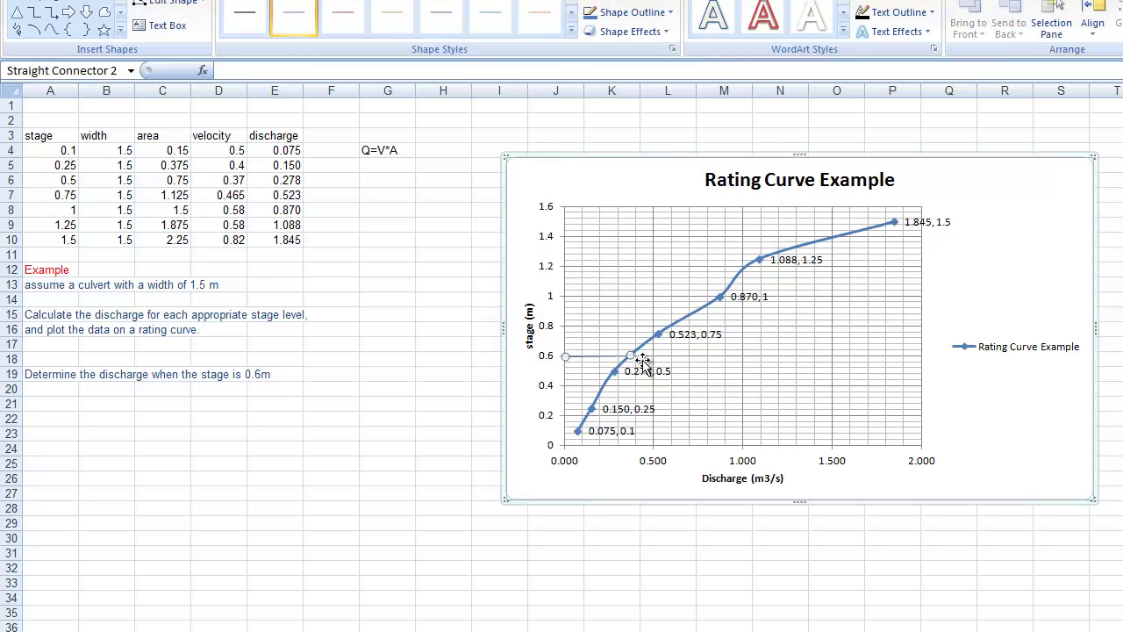
left_click(343, 12)
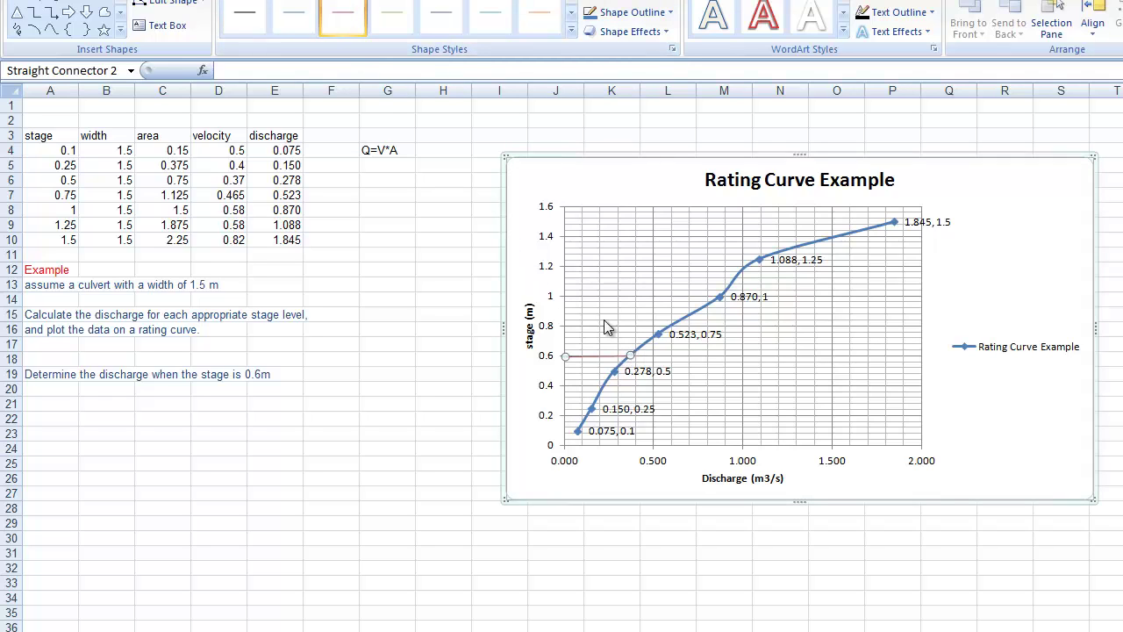
Draw a vertical straight line from the curve at stage 0.6 down to the discharge axis and give it the same red style.
left_click(48, 9)
left_click_drag(627, 406, 630, 448)
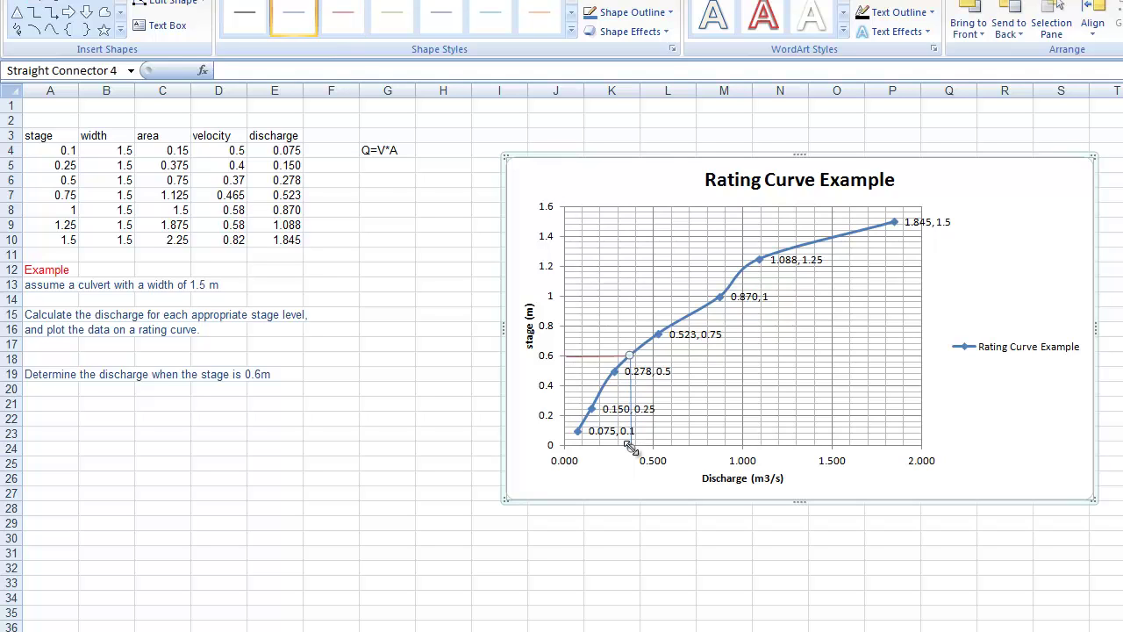
left_click(339, 16)
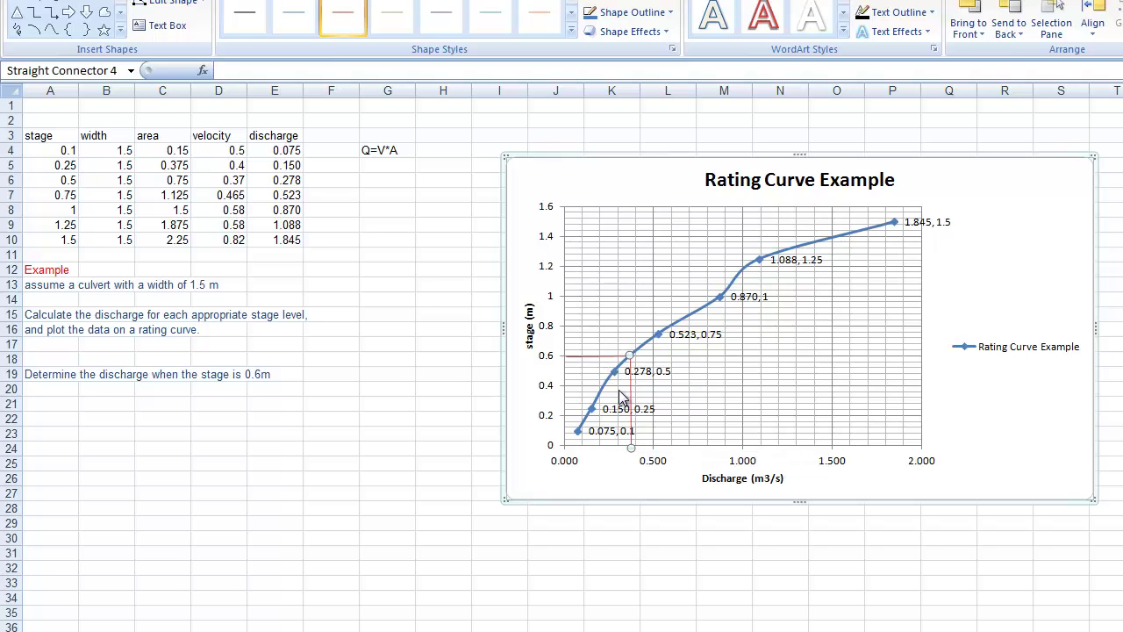
Try deleting the chart's legend, and undo the deletion.
left_click(1020, 349)
right_click(1020, 349)
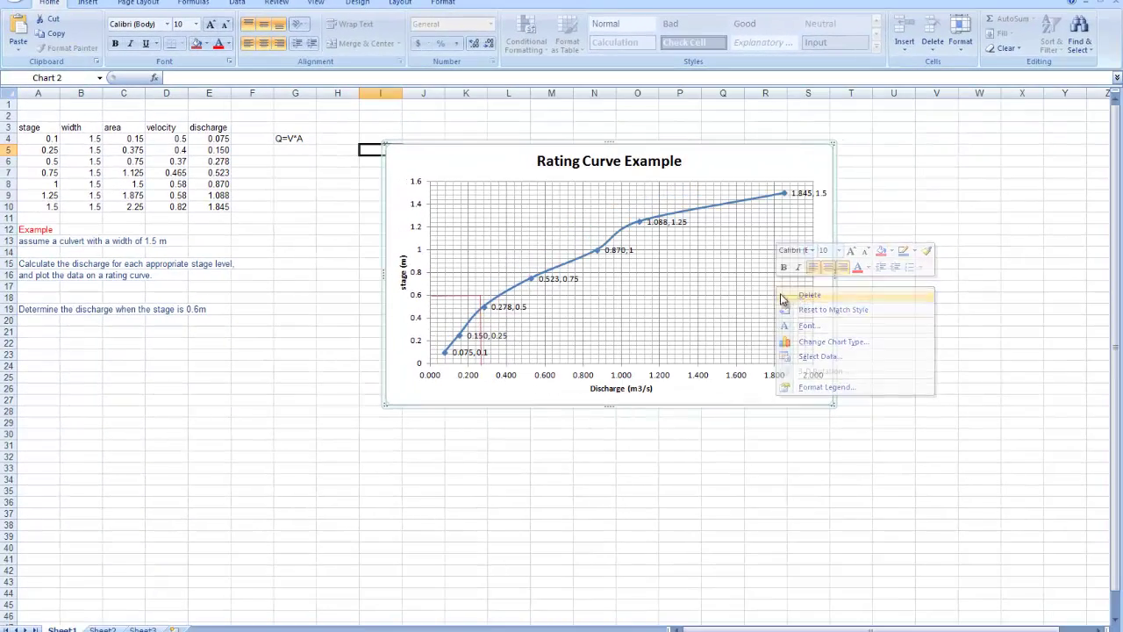
left_click(874, 311)
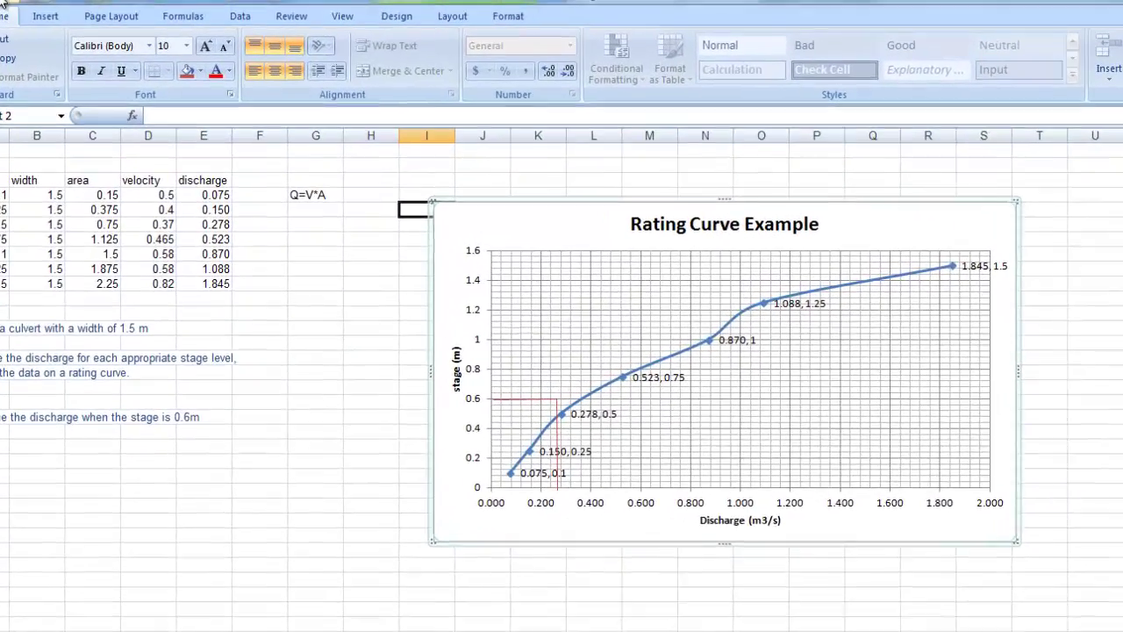
key("ctrl+z")
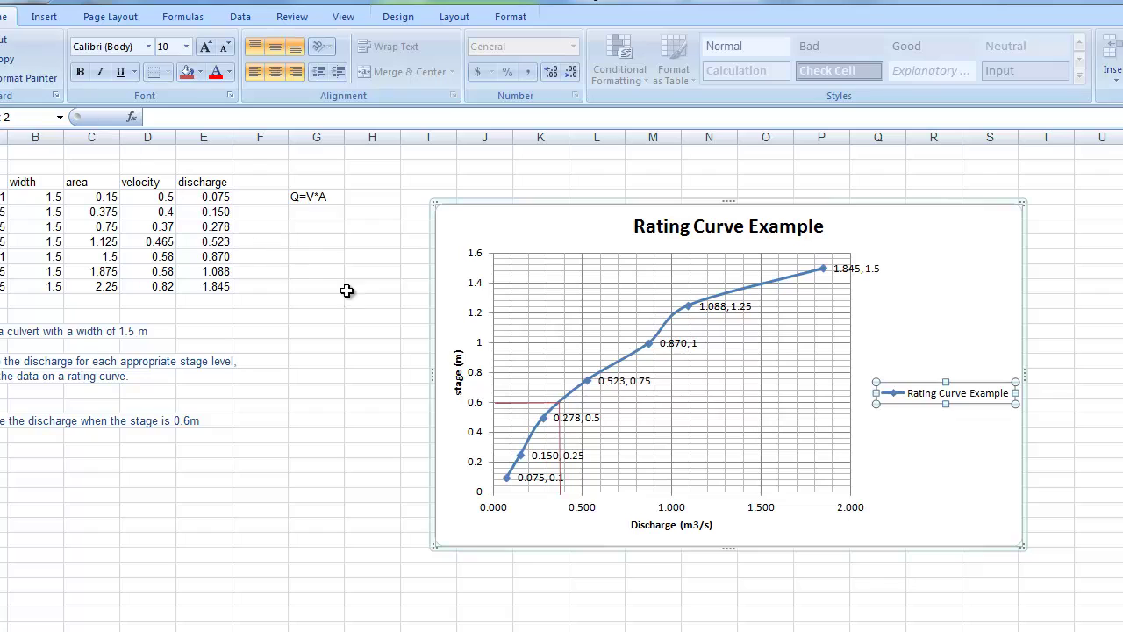
left_click(965, 525)
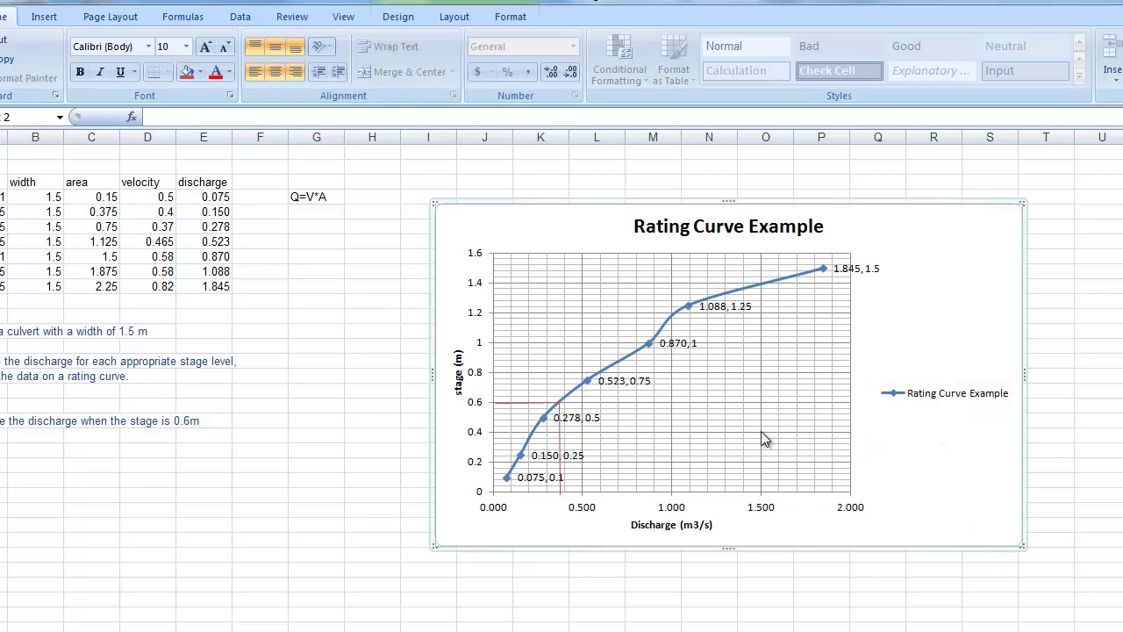